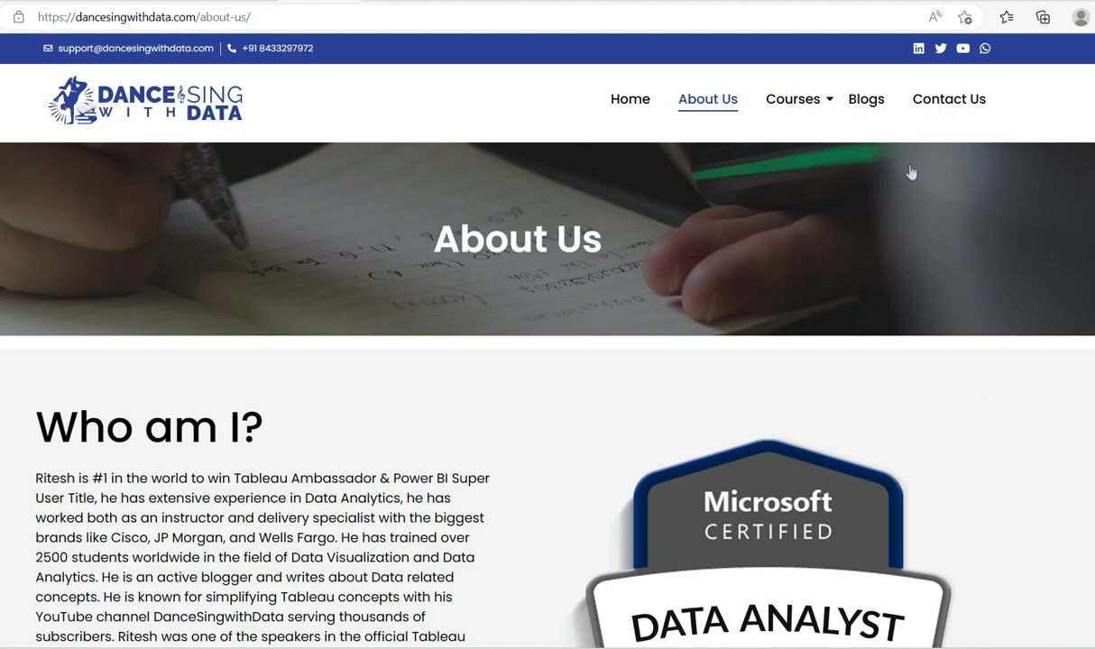
# Scroll down through the training site's About Us page in Edge.
pyautogui.scroll(-10, 961, 433)
pyautogui.scroll(-6, 959, 431)
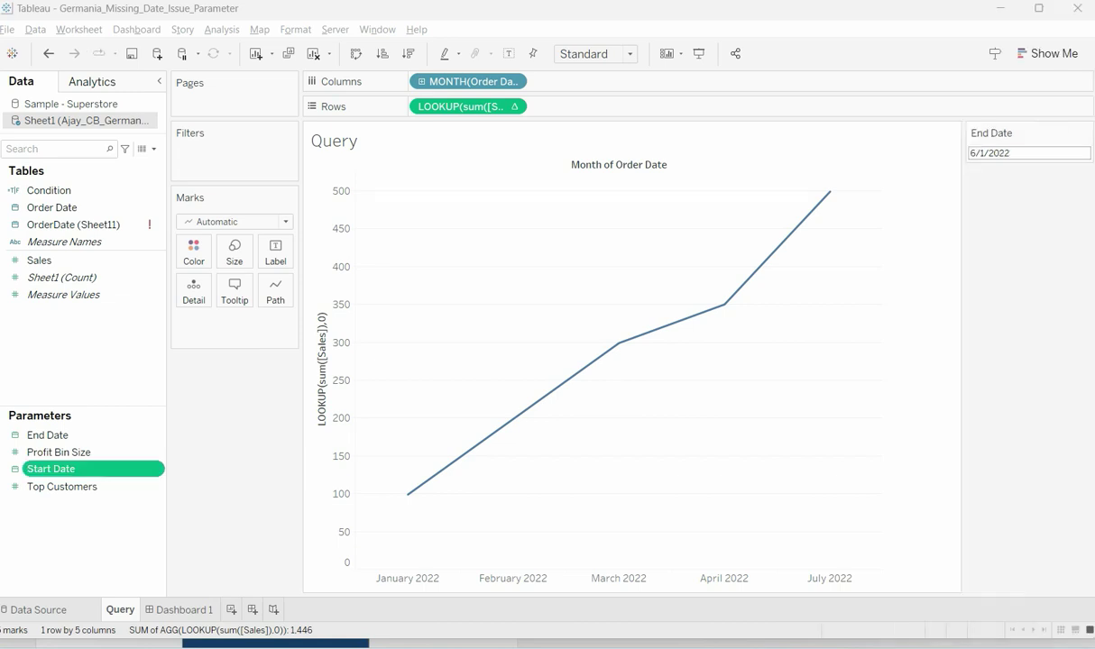
# Check the End Date value and review the Condition DATEDIFF formula, then switch to Excel.
pyautogui.click(1000, 153)
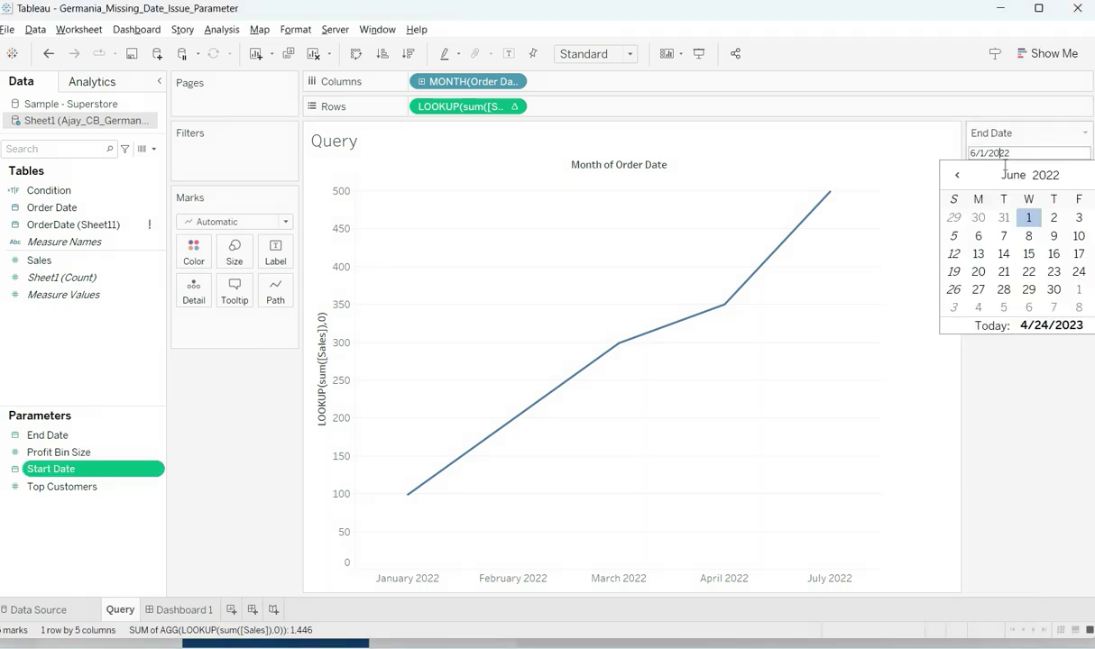
pyautogui.click(1026, 421)
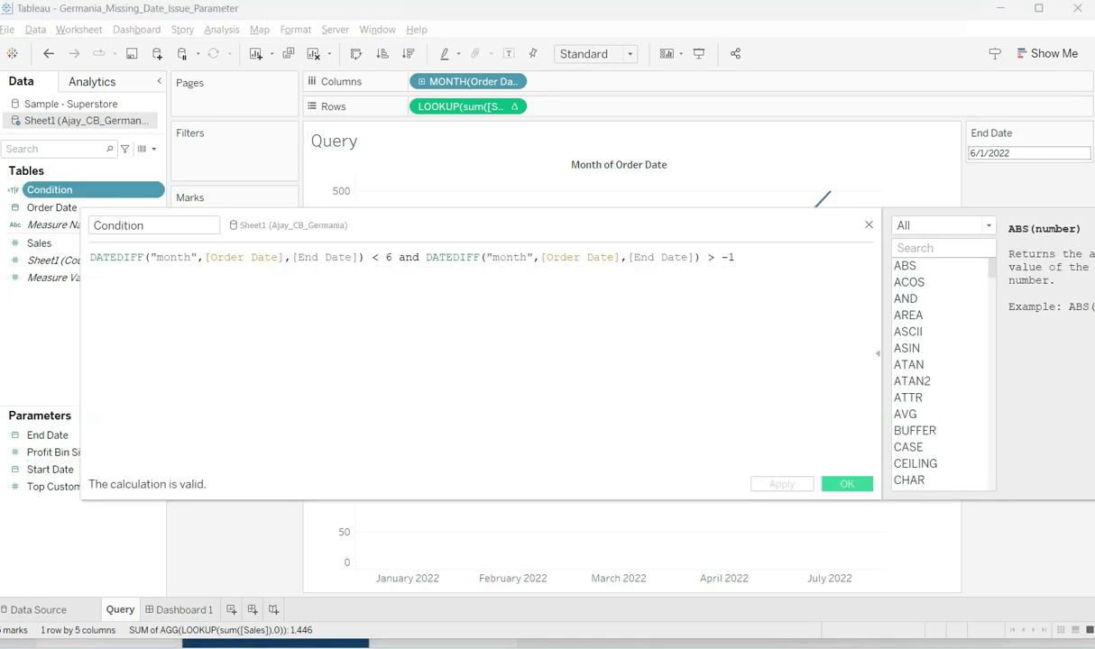
pyautogui.moveTo(119, 436)
pyautogui.mouseDown()
pyautogui.moveTo(127, 259)
pyautogui.moveTo(215, 281)
pyautogui.moveTo(257, 270)
pyautogui.mouseUp()
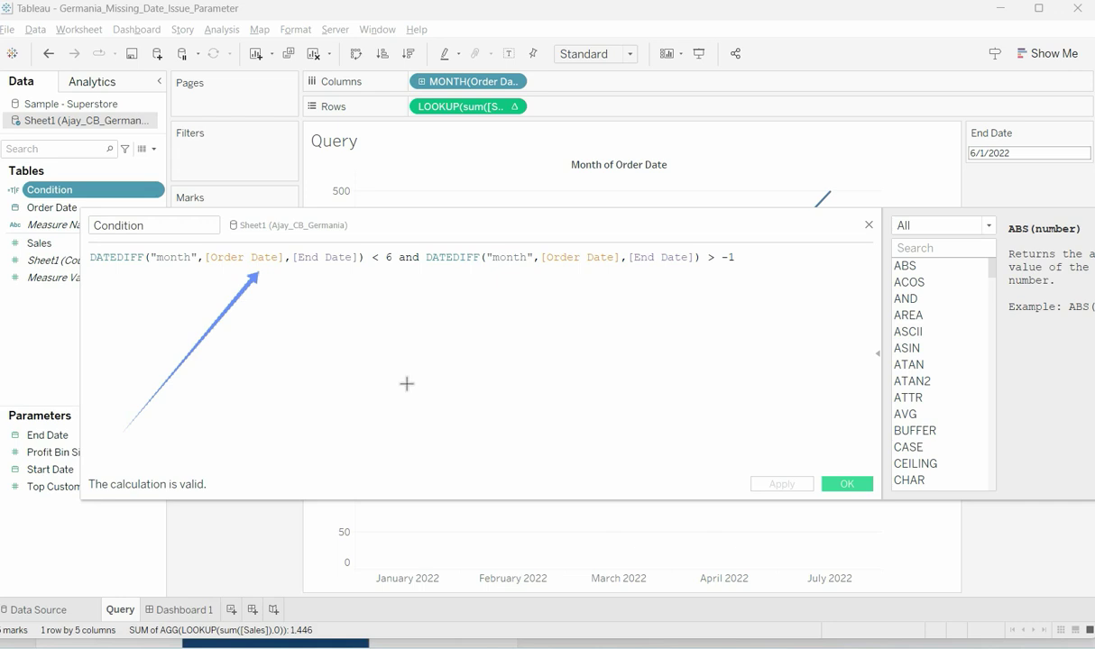
pyautogui.moveTo(406, 382); pyautogui.dragTo(394, 278)
pyautogui.moveTo(594, 405)
pyautogui.mouseDown()
pyautogui.moveTo(604, 335)
pyautogui.moveTo(636, 287)
pyautogui.mouseUp()
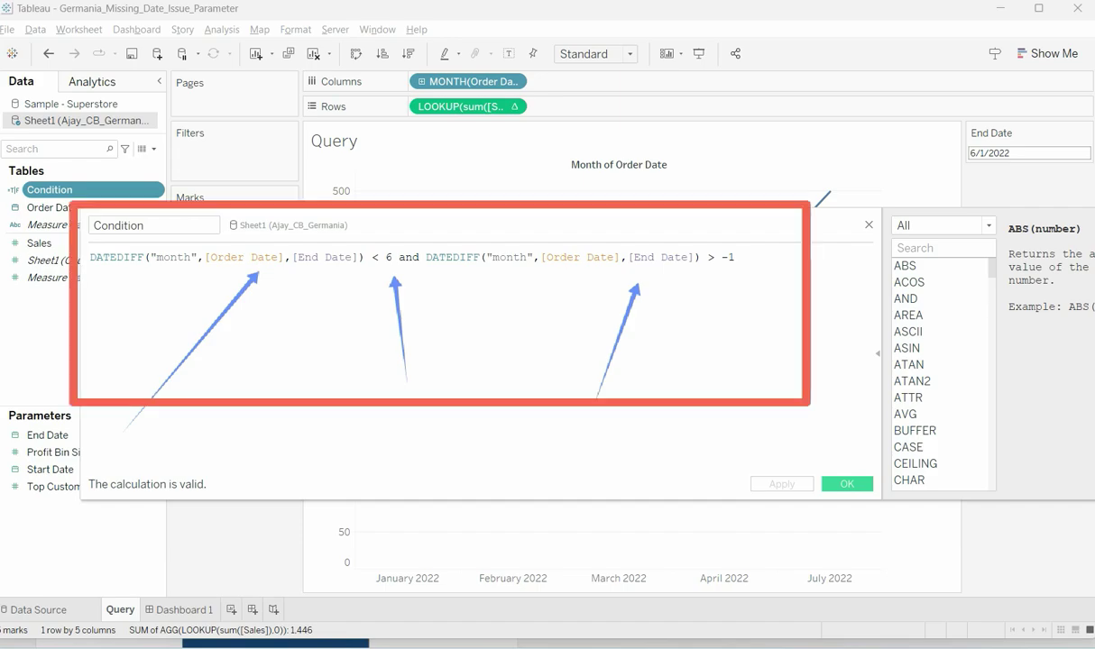
pyautogui.hotkey('alt', 'Tab')
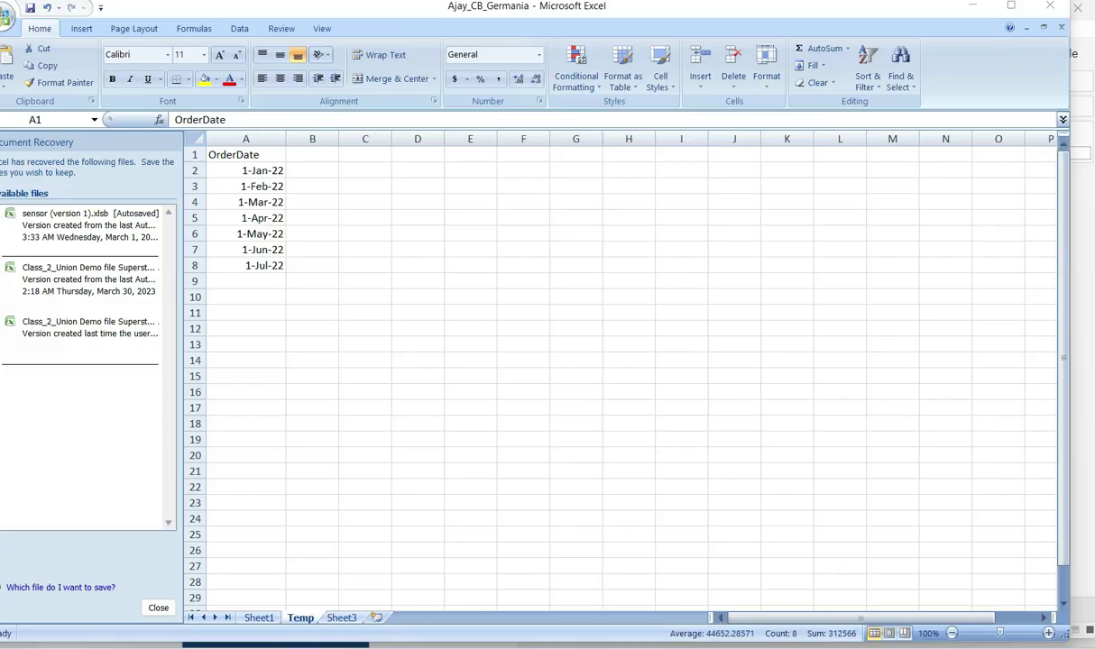
# Switch to Sheet1 and inspect the first order date in cell A2.
pyautogui.click(202, 139)
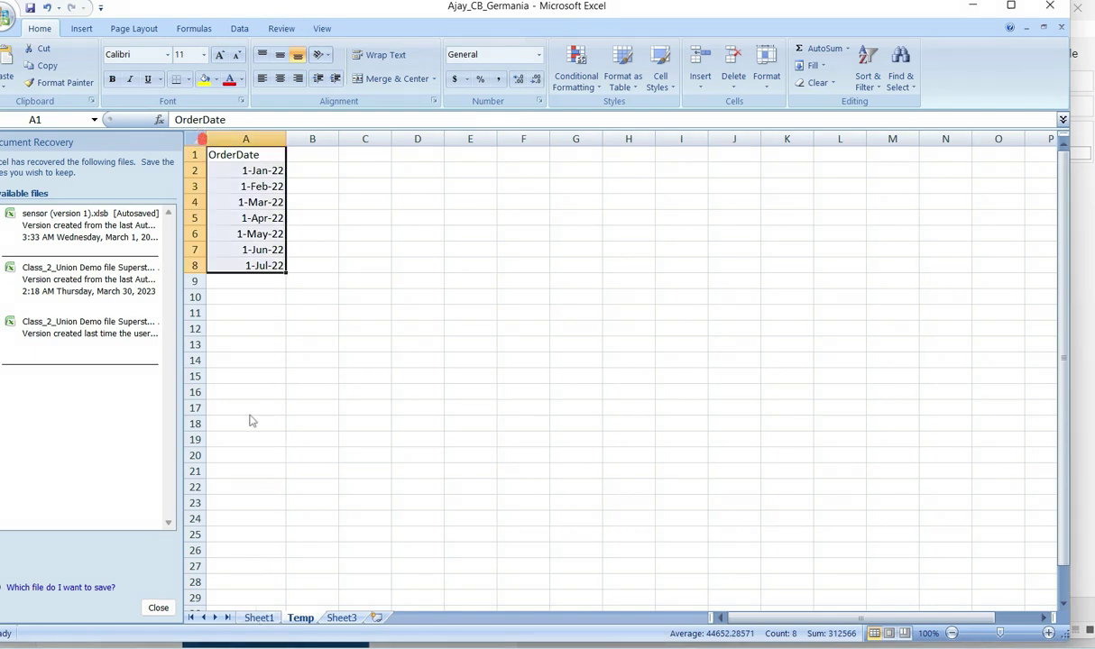
pyautogui.click(315, 313)
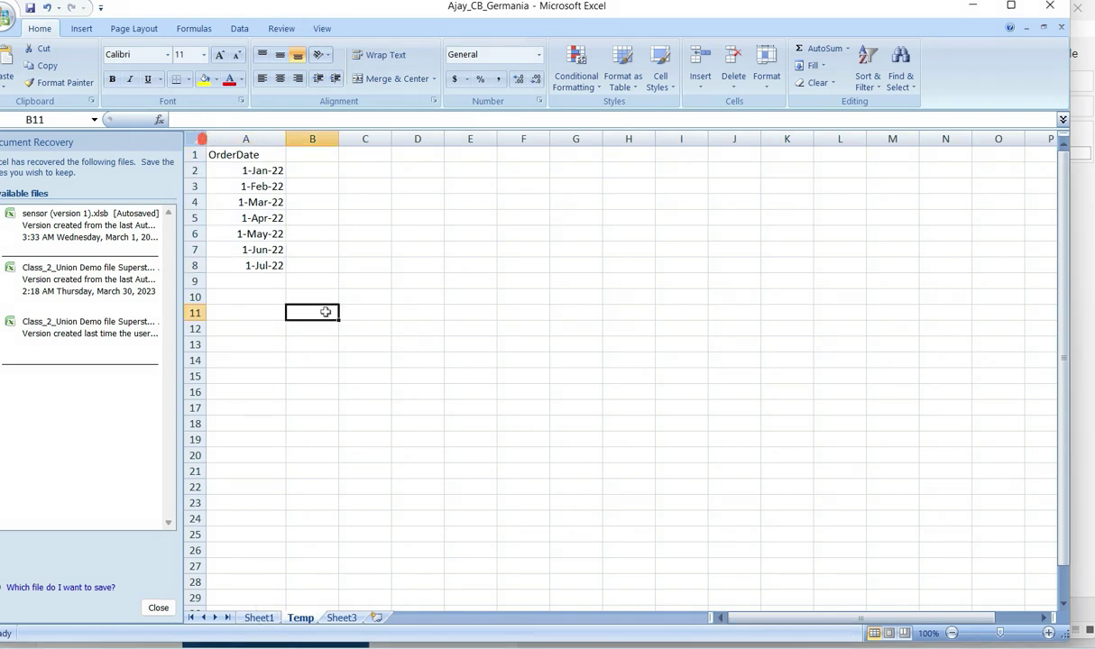
pyautogui.click(259, 617)
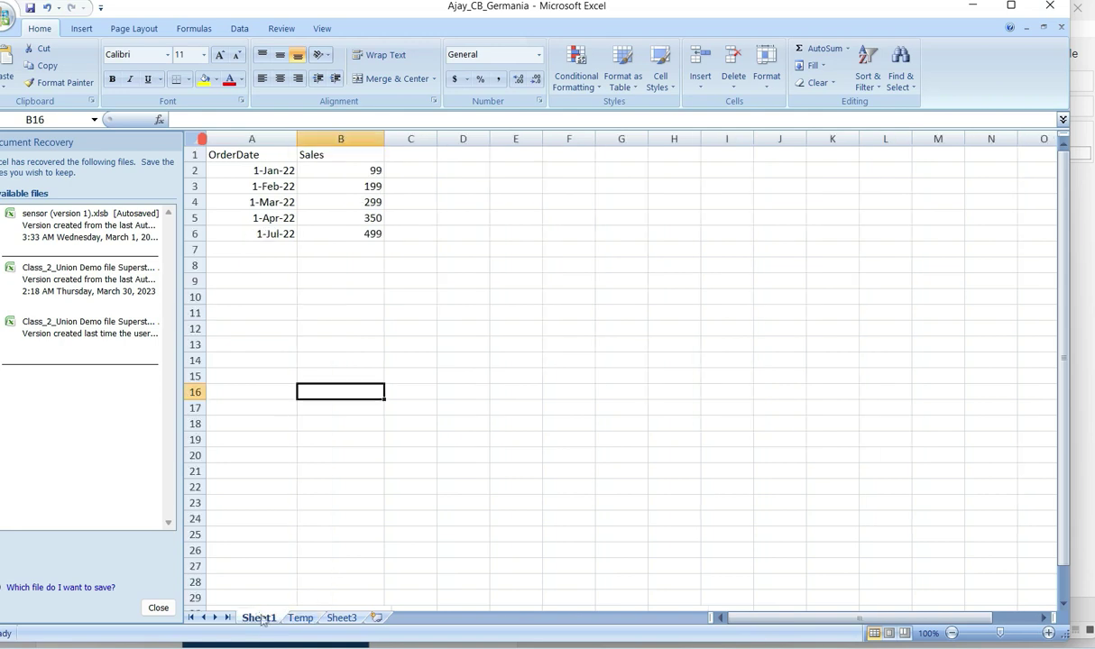
pyautogui.click(255, 169)
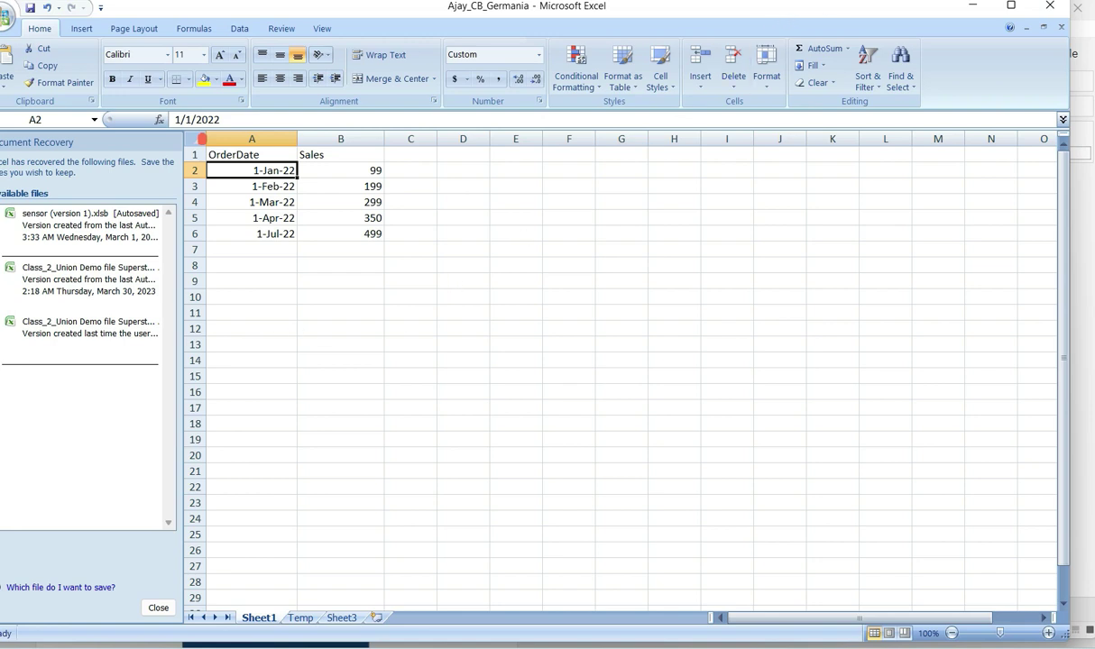
pyautogui.click(515, 328)
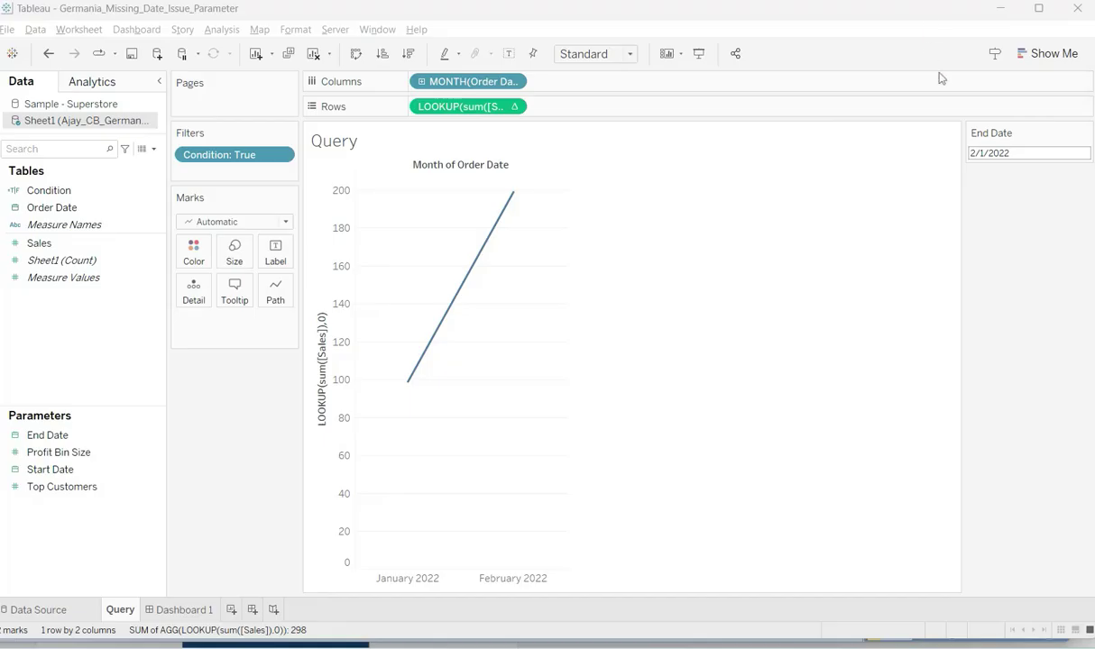
# Set End Date to 3/1/2022, correcting an accidental March 3 pick.
pyautogui.click(1020, 153)
pyautogui.scroll(-1, 1017, 261)
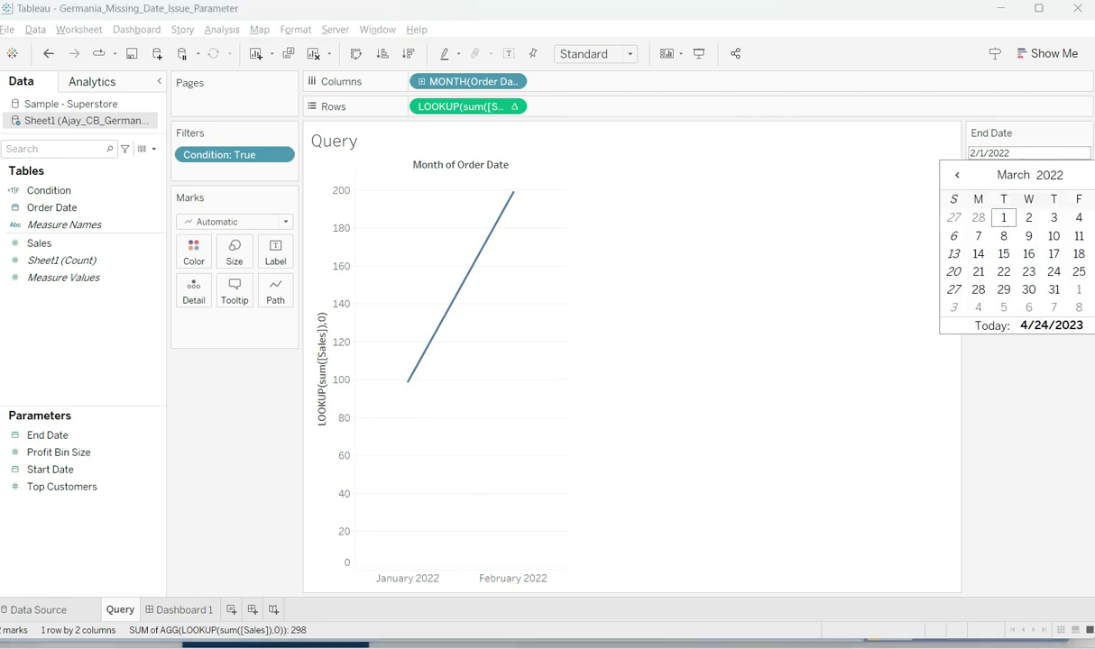
pyautogui.click(1054, 218)
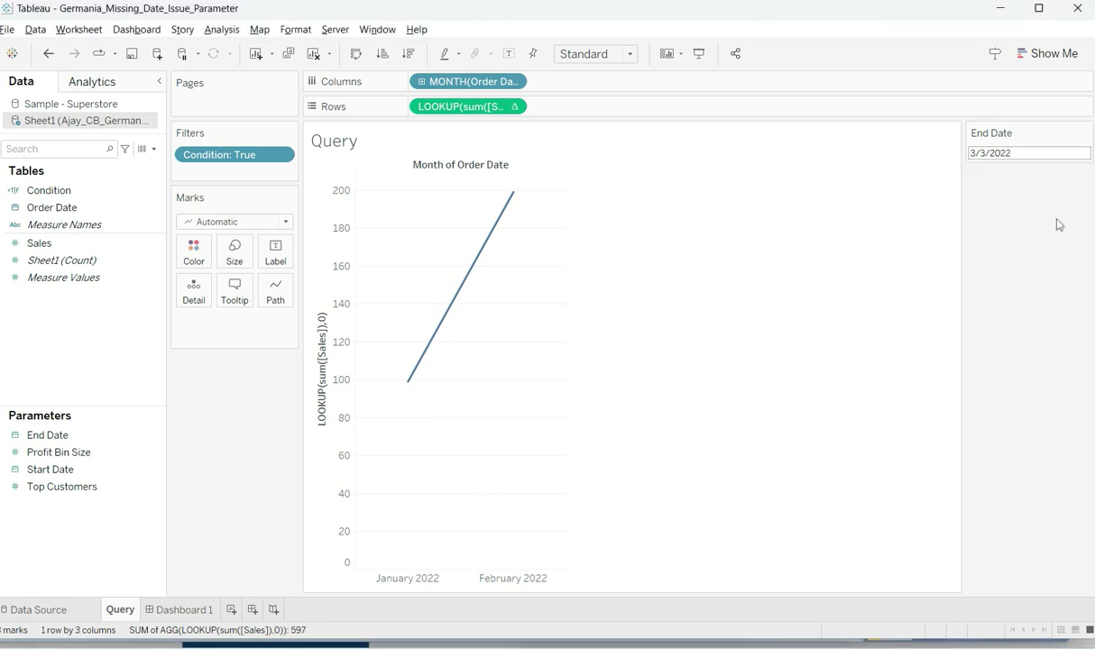
pyautogui.click(1026, 158)
pyautogui.click(1002, 217)
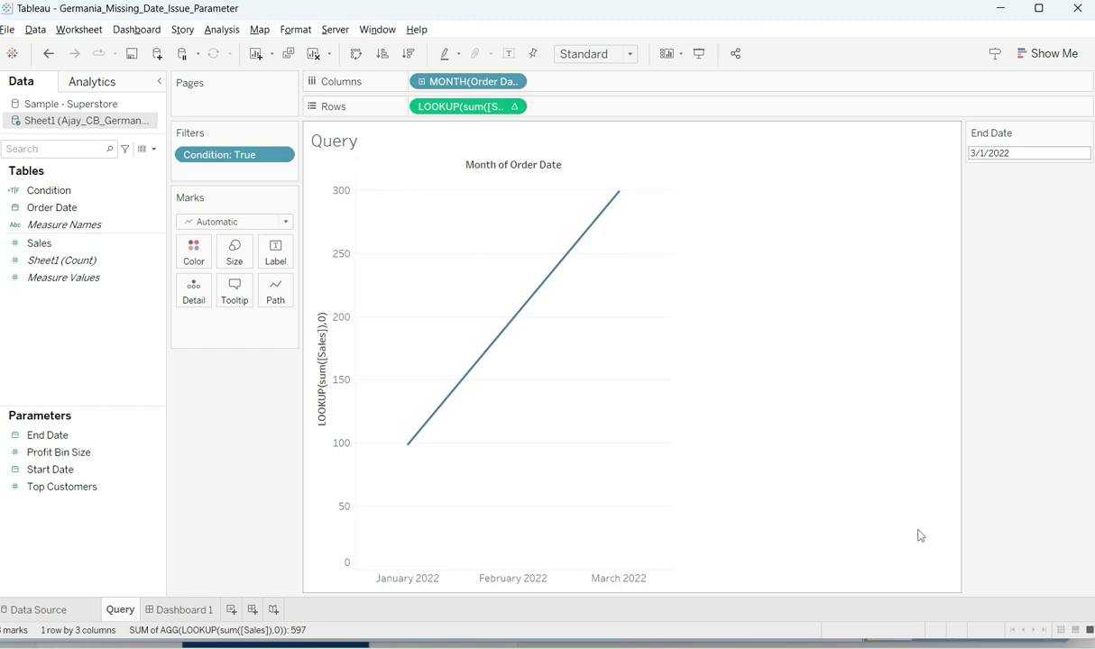
pyautogui.hotkey('alt', 'Tab')
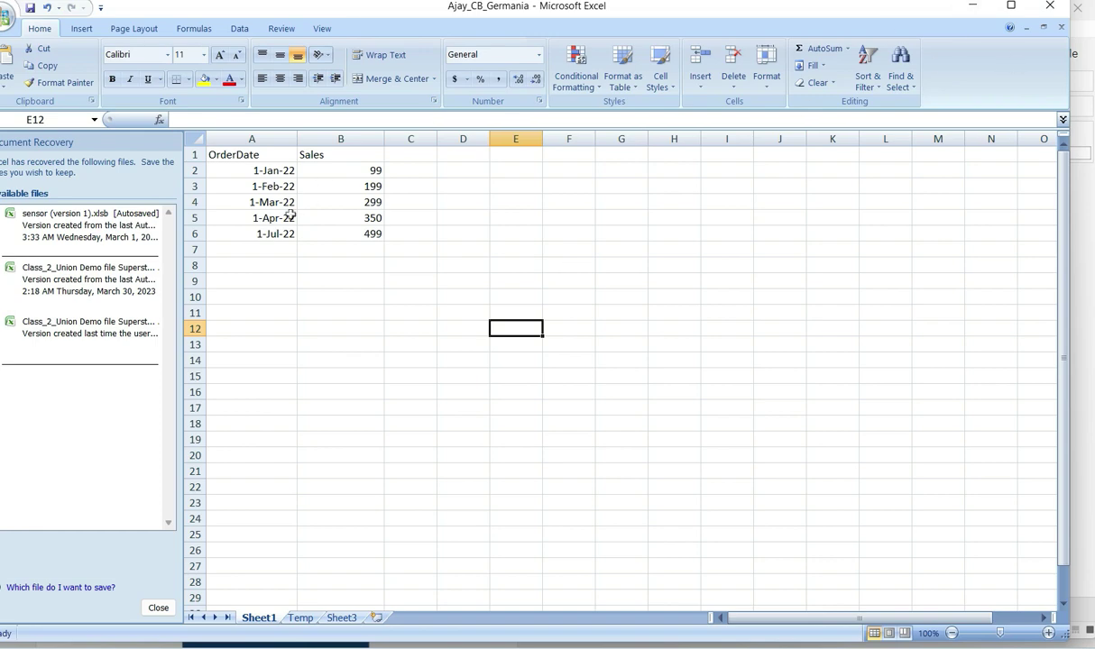
pyautogui.click(976, 8)
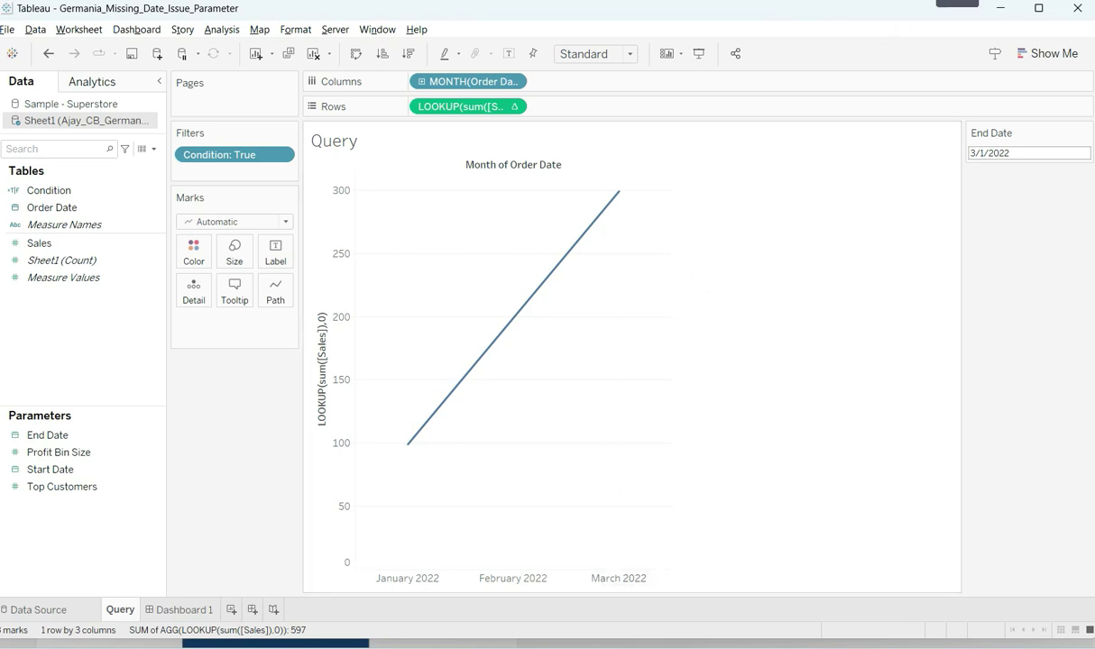
# Restore plain SUM(Sales) on rows and set End Date to 5/1/2022.
pyautogui.hotkey('ctrl', 'z')
pyautogui.click(1044, 155)
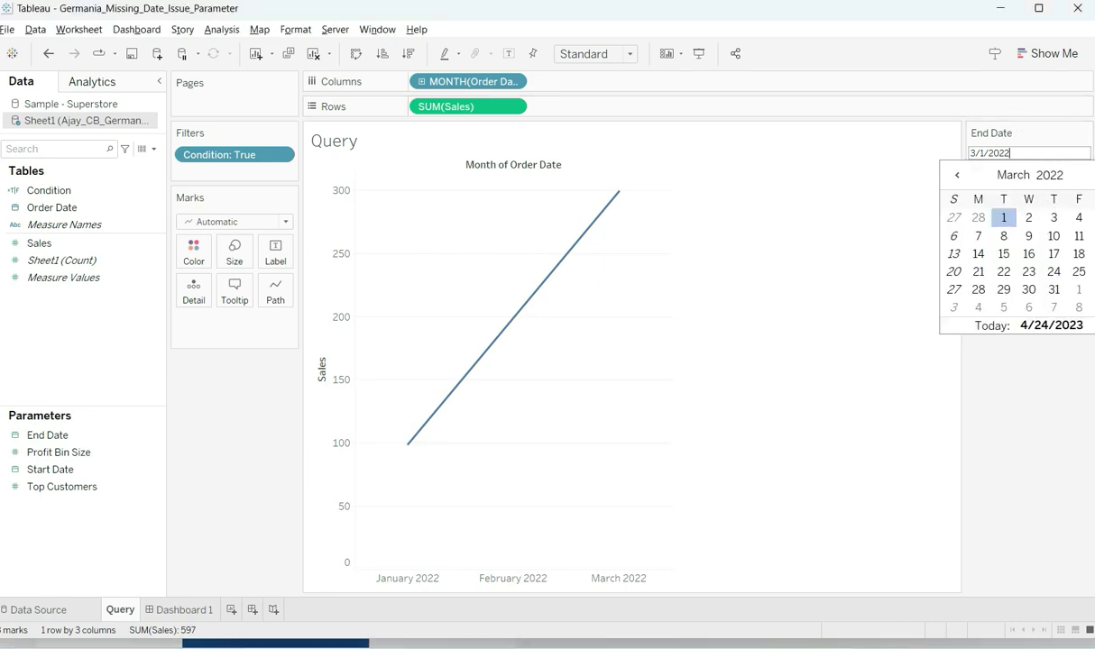
pyautogui.press('pagedown')
pyautogui.press('pagedown')
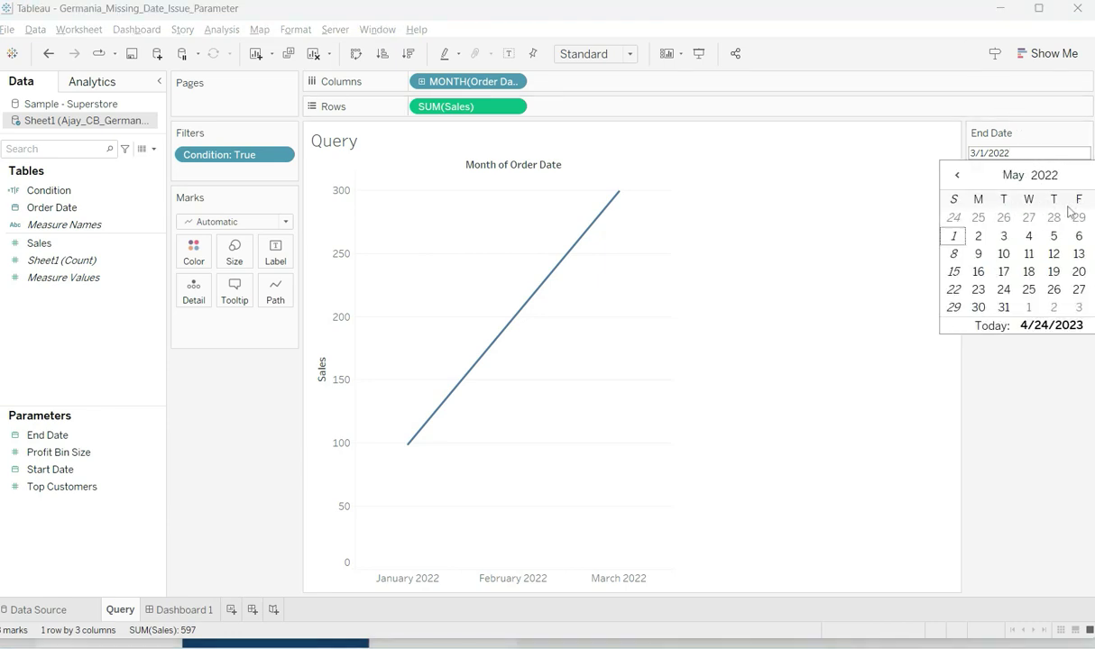
pyautogui.click(953, 239)
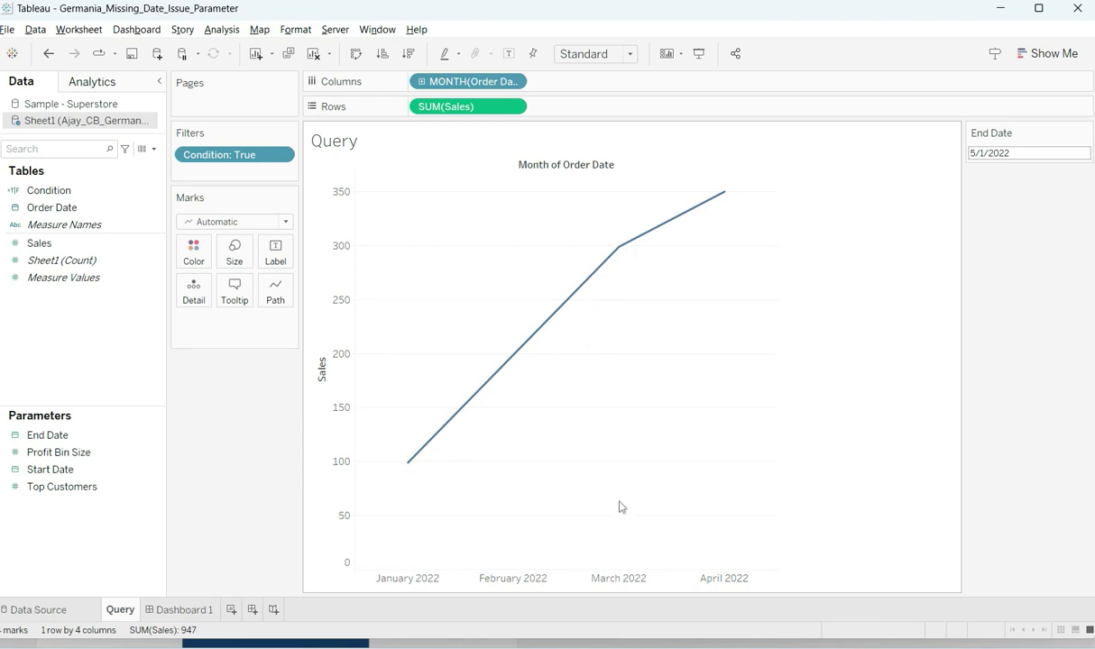
# Turn on Show Missing Values from the March 2022 date header.
pyautogui.rightClick(659, 585)
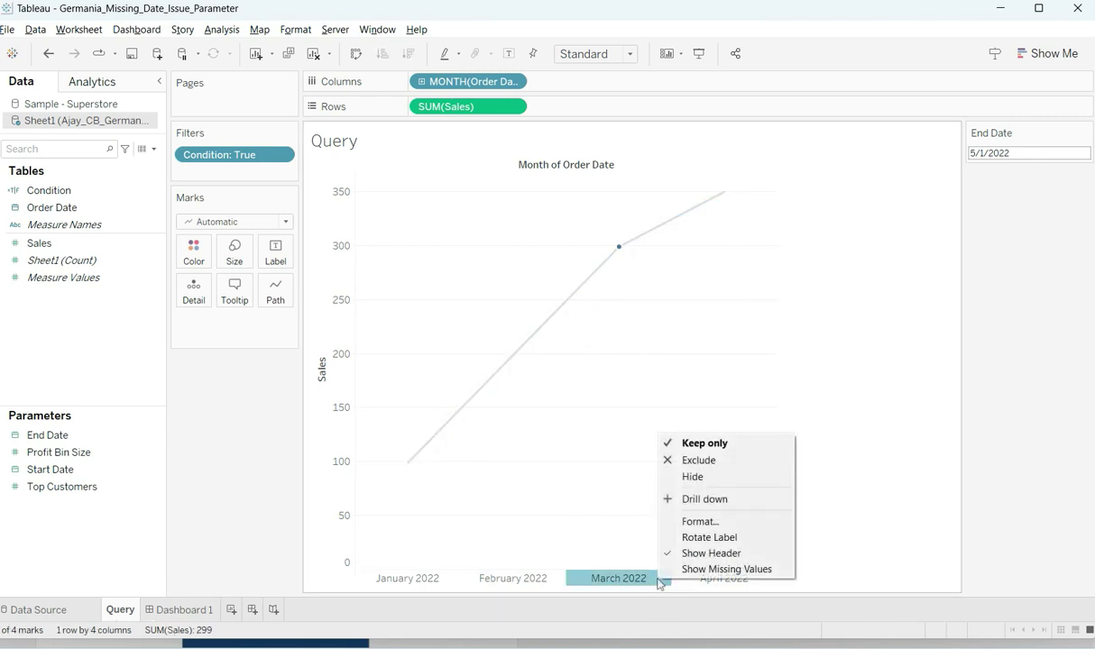
pyautogui.click(690, 569)
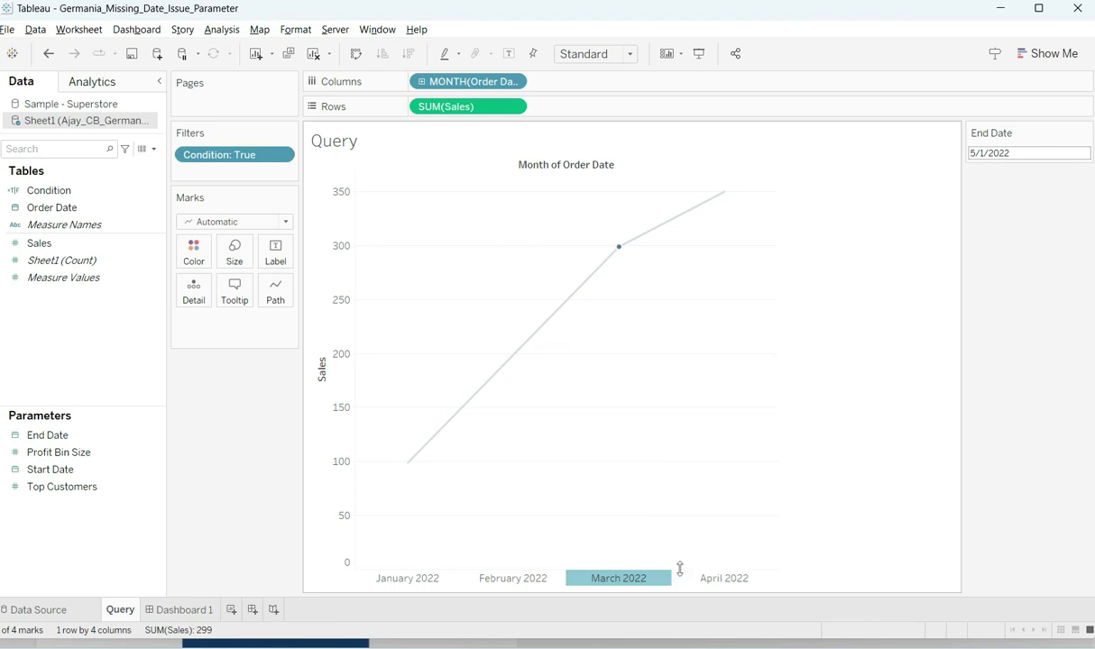
pyautogui.click(647, 260)
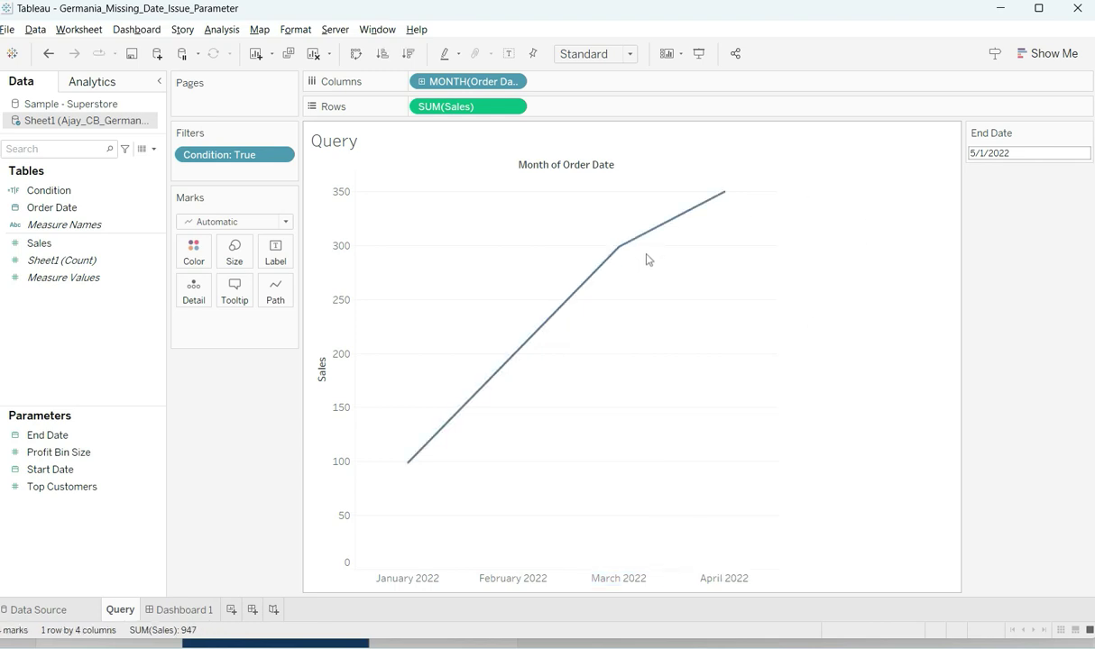
# Set End Date to 4/1/2022, then advance it to 7/1/2022.
pyautogui.click(989, 155)
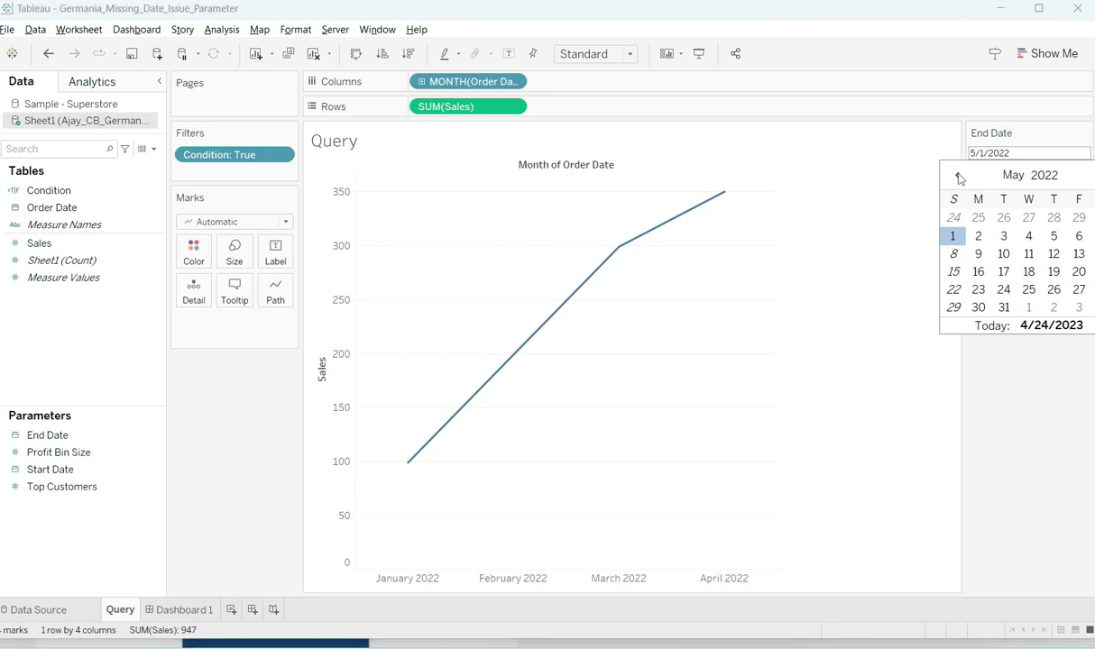
pyautogui.click(957, 175)
pyautogui.click(1078, 218)
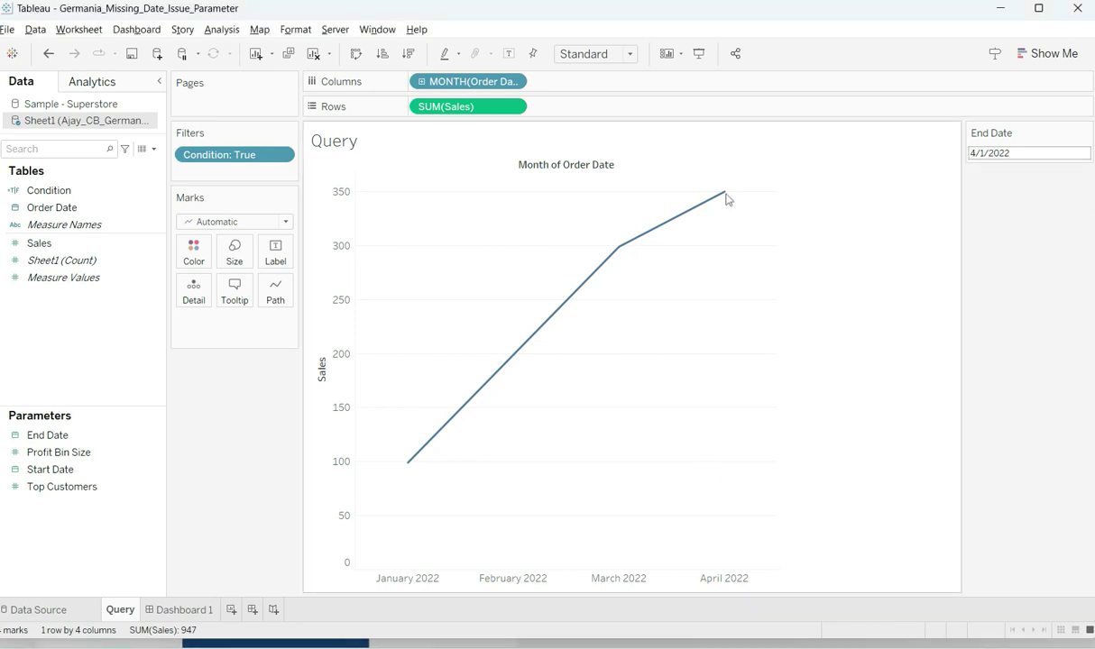
pyautogui.click(1019, 155)
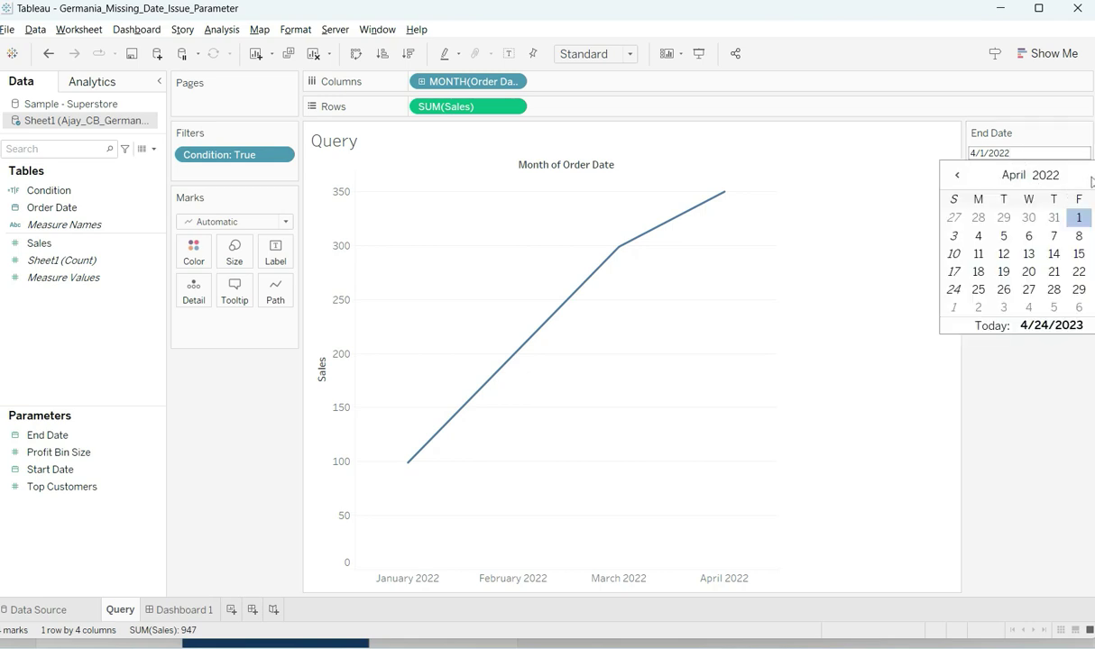
pyautogui.press('pagedown')
pyautogui.press('pagedown')
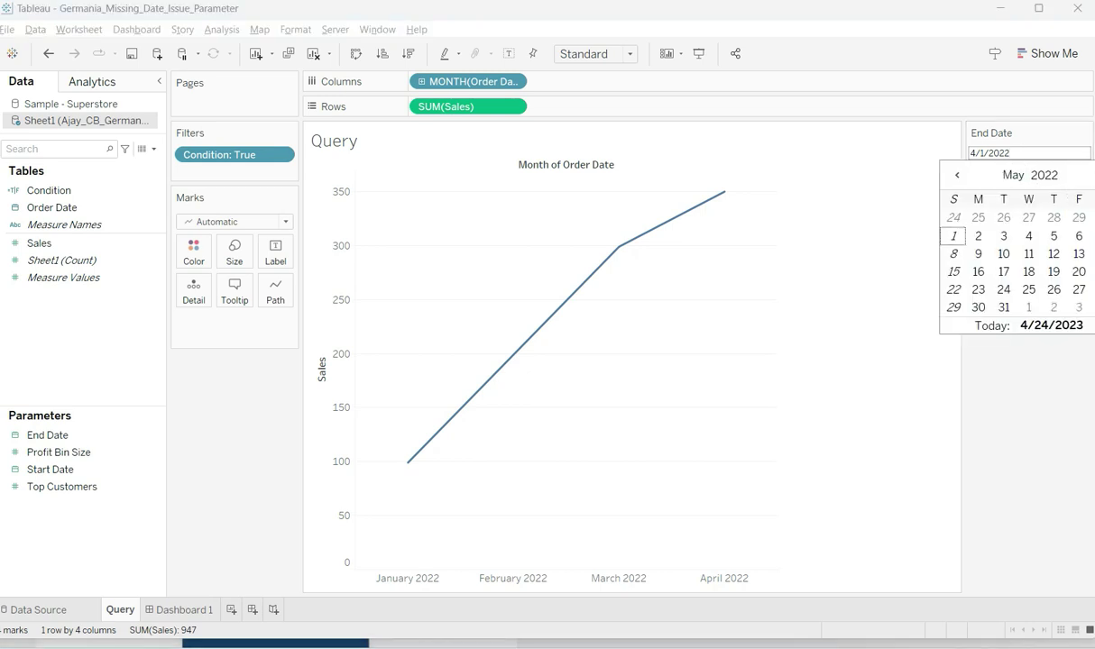
pyautogui.press('pagedown')
pyautogui.press('Return')
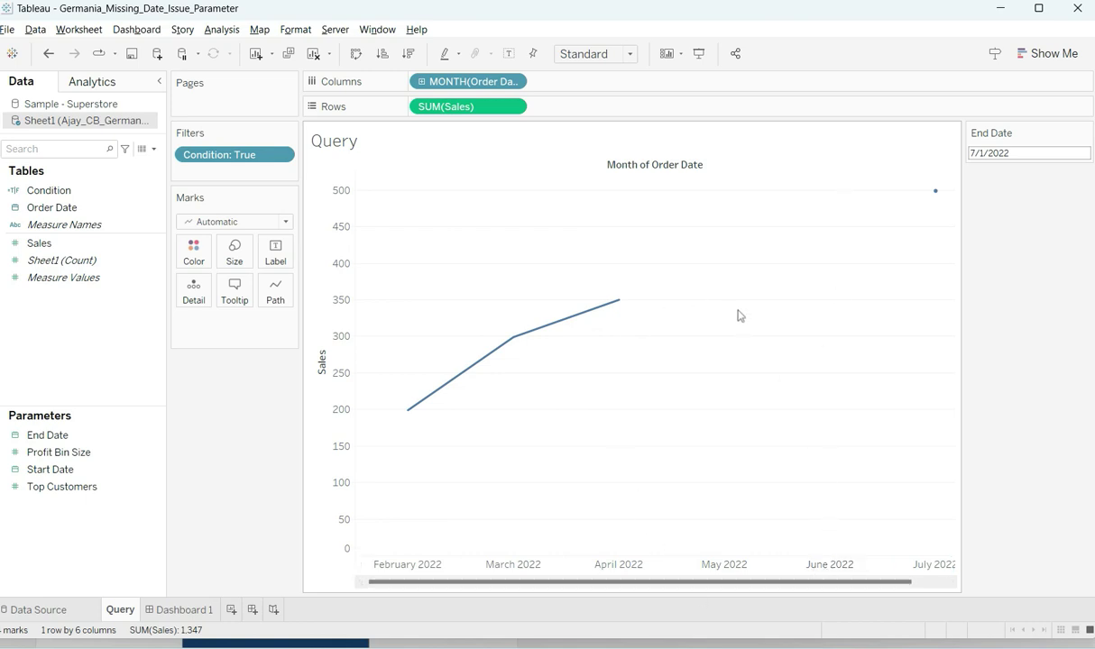
# Set End Date back one month to 6/1/2022.
pyautogui.click(1012, 154)
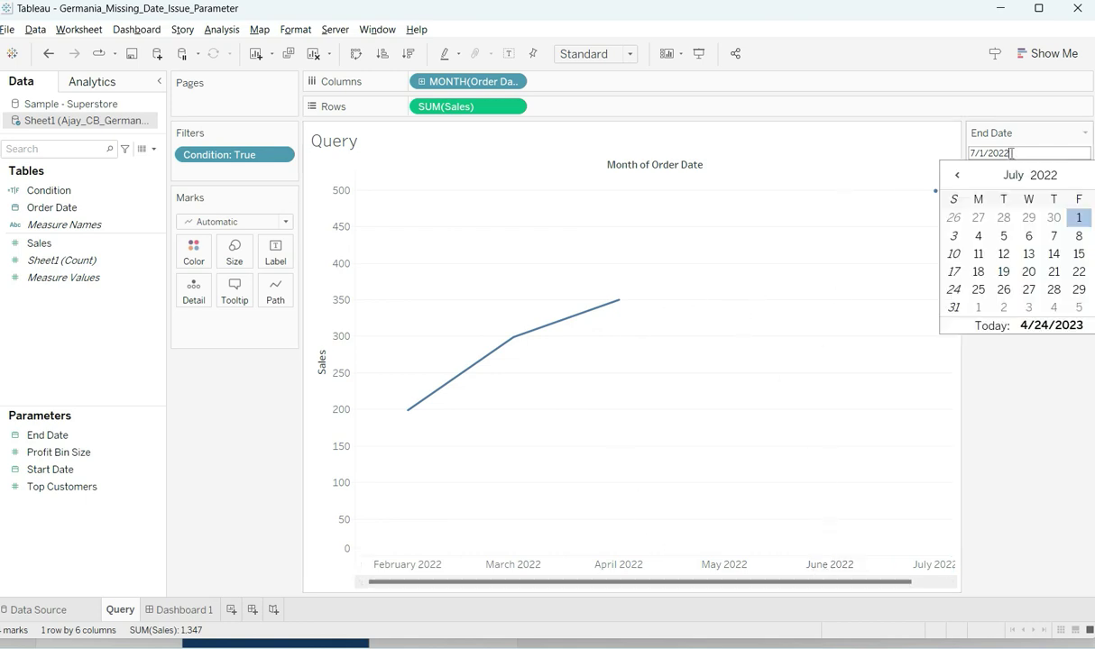
pyautogui.click(960, 176)
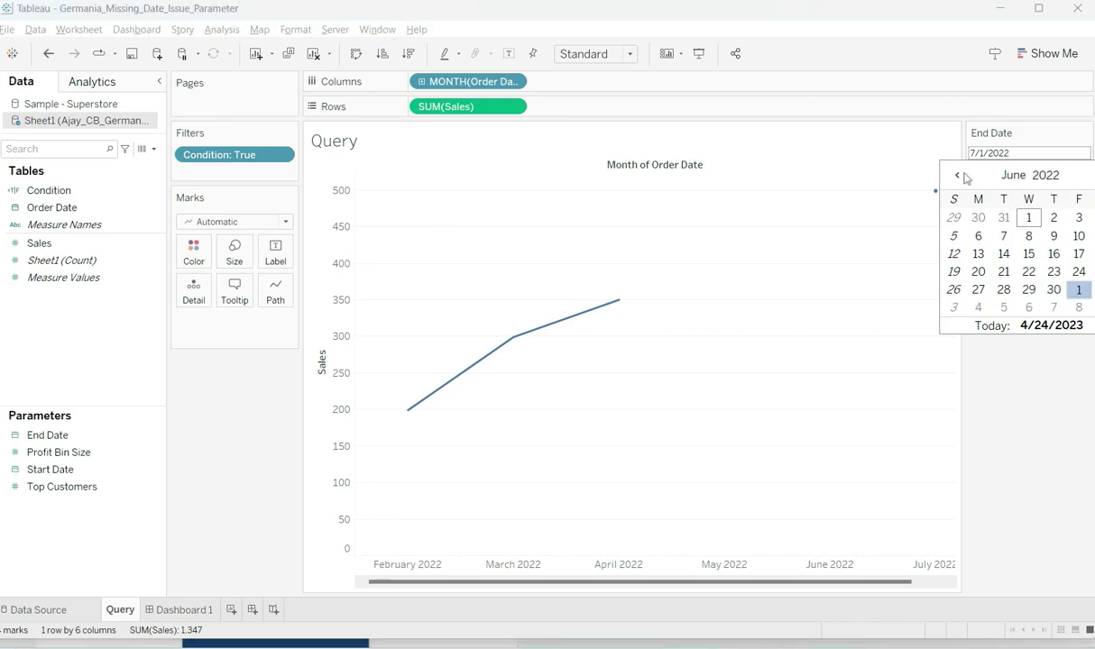
pyautogui.click(1029, 217)
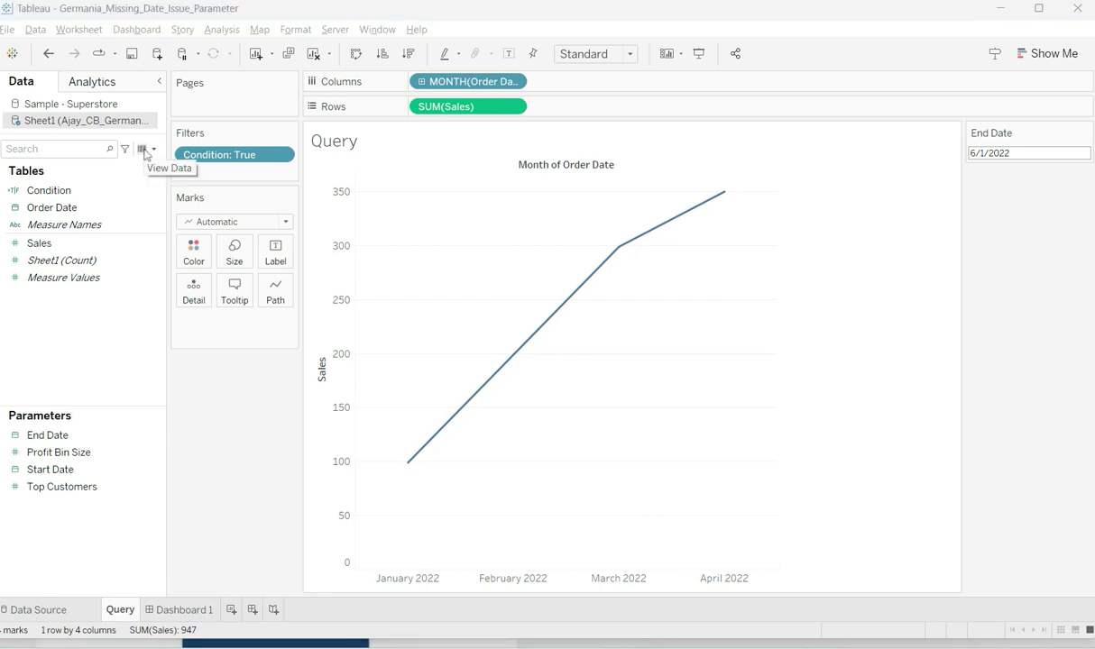
# Review the Condition calculation's Order Date DATEDIFF formula, close it unchanged, and switch to Excel.
pyautogui.click(55, 190)
pyautogui.rightClick(56, 199)
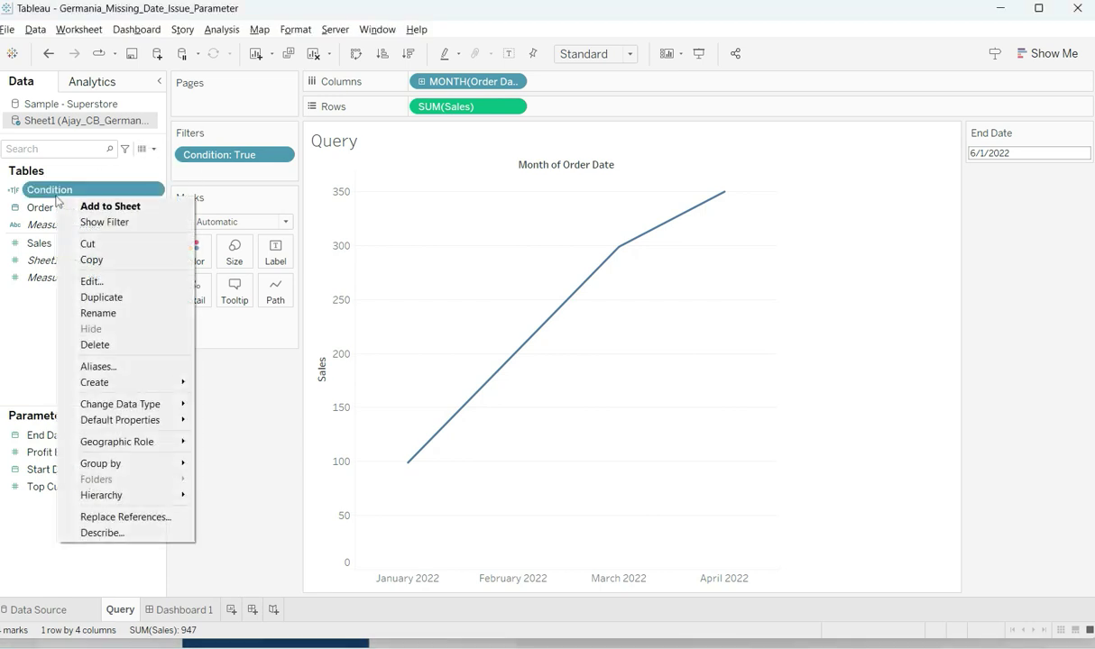
pyautogui.click(98, 282)
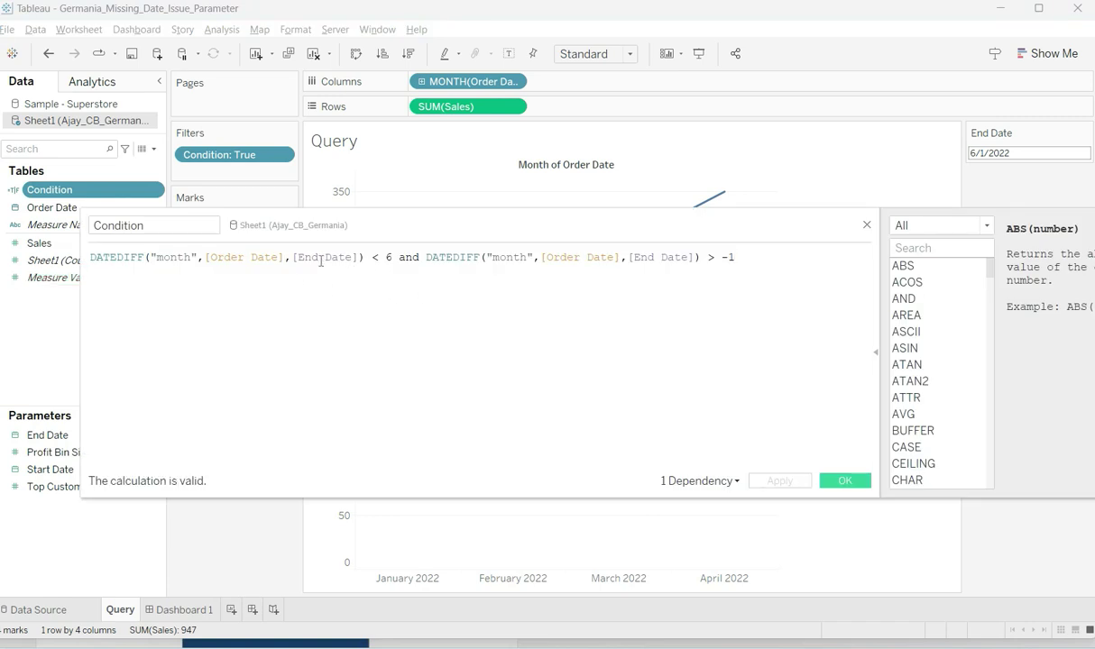
pyautogui.moveTo(207, 258); pyautogui.dragTo(280, 259)
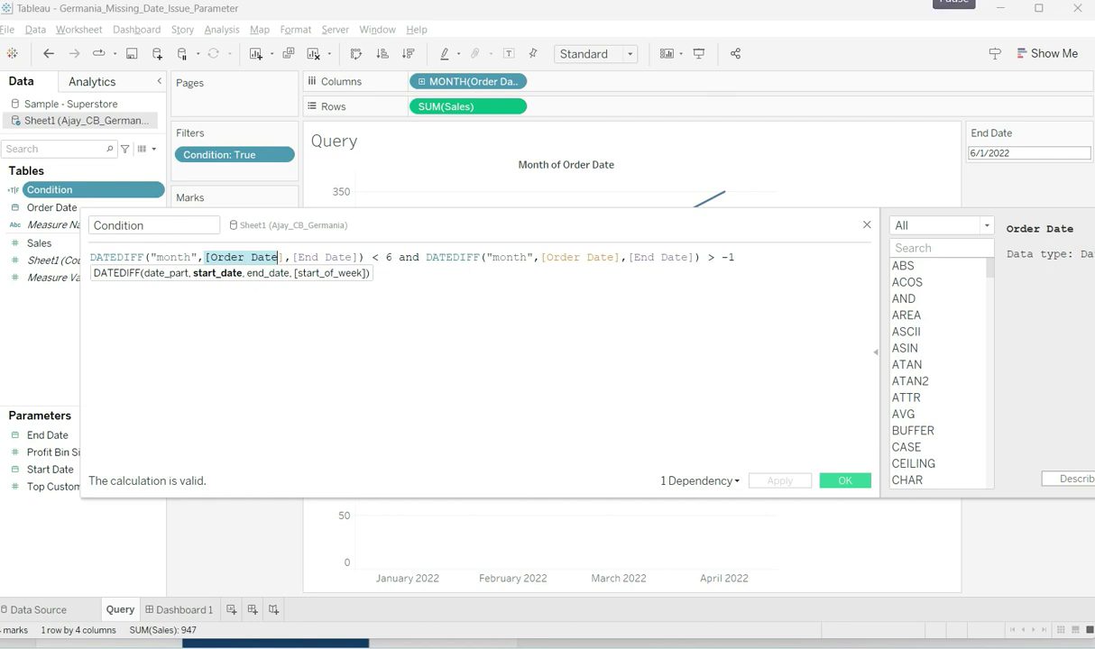
pyautogui.click(845, 481)
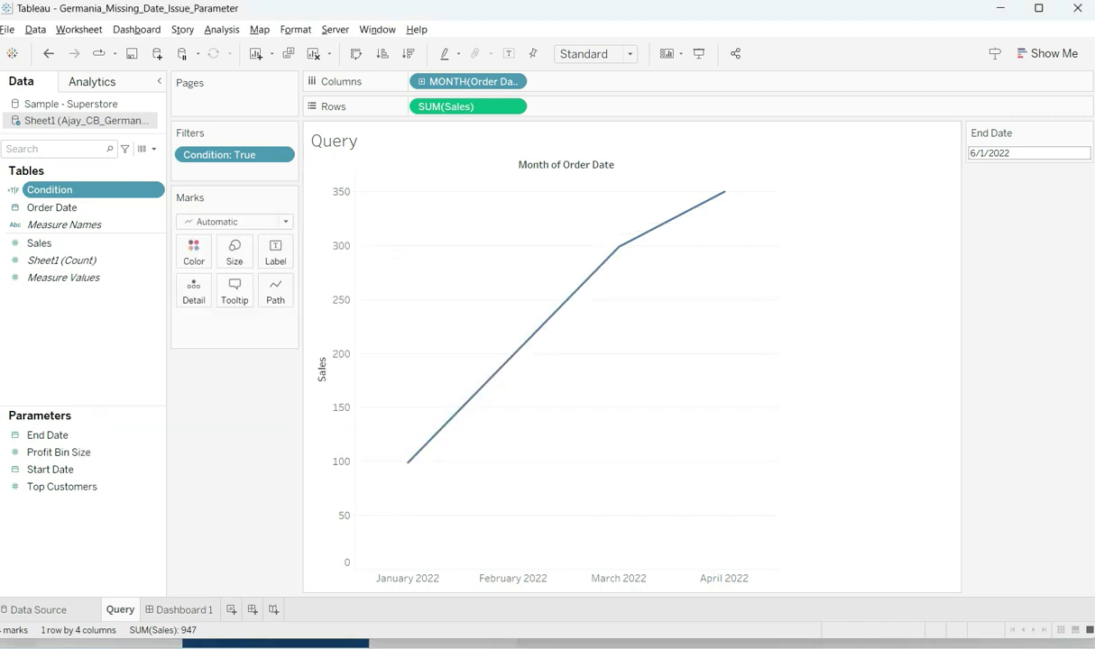
pyautogui.hotkey('alt', 'Tab')
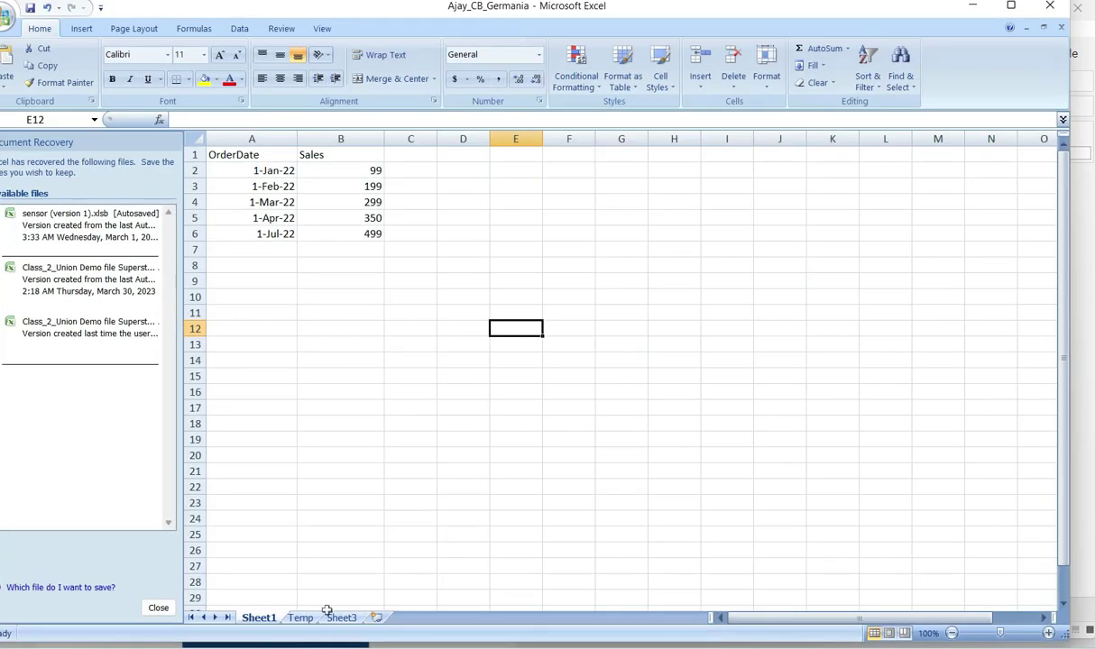
# Copy the OrderDate list A1:A8 on the Temp sheet.
pyautogui.click(301, 618)
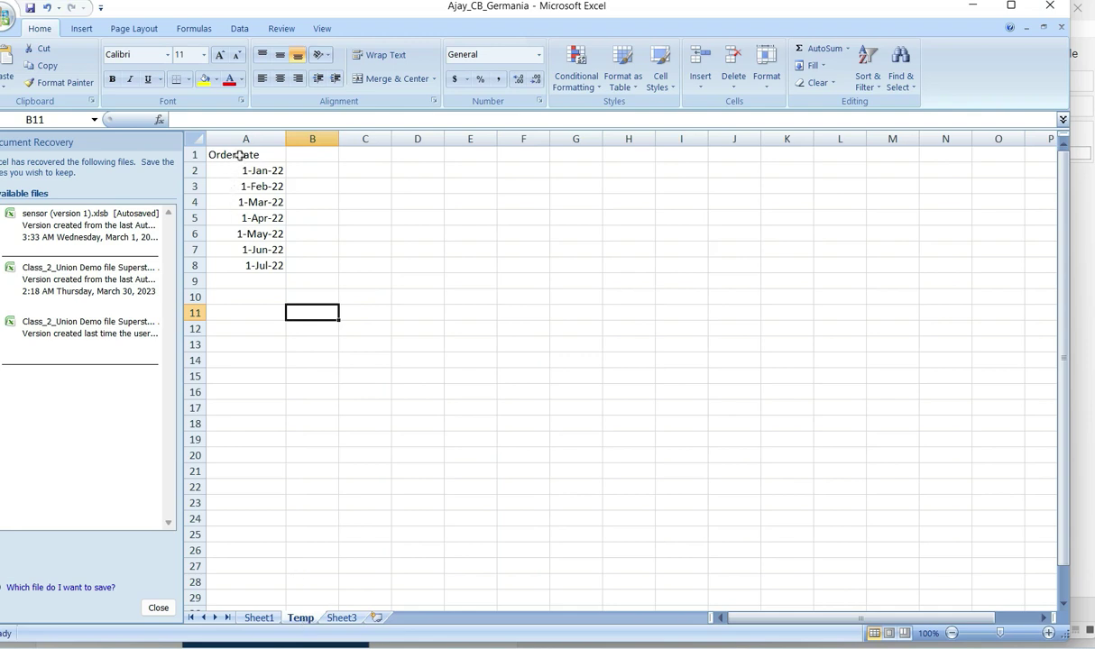
pyautogui.moveTo(226, 152); pyautogui.dragTo(253, 265)
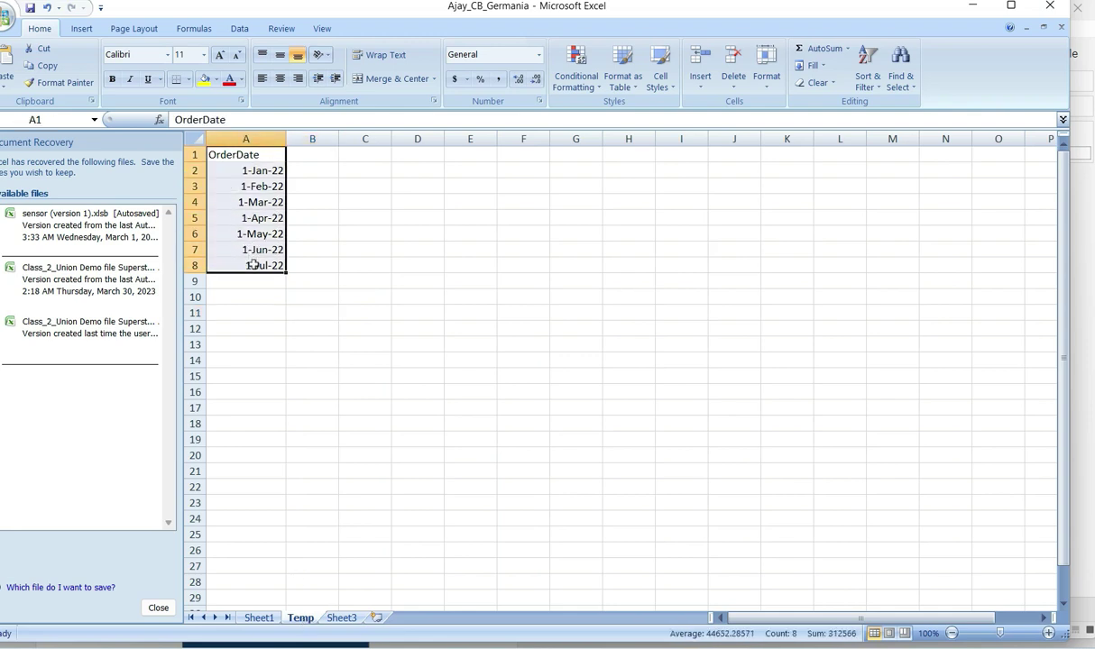
pyautogui.hotkey('ctrl', 'c')
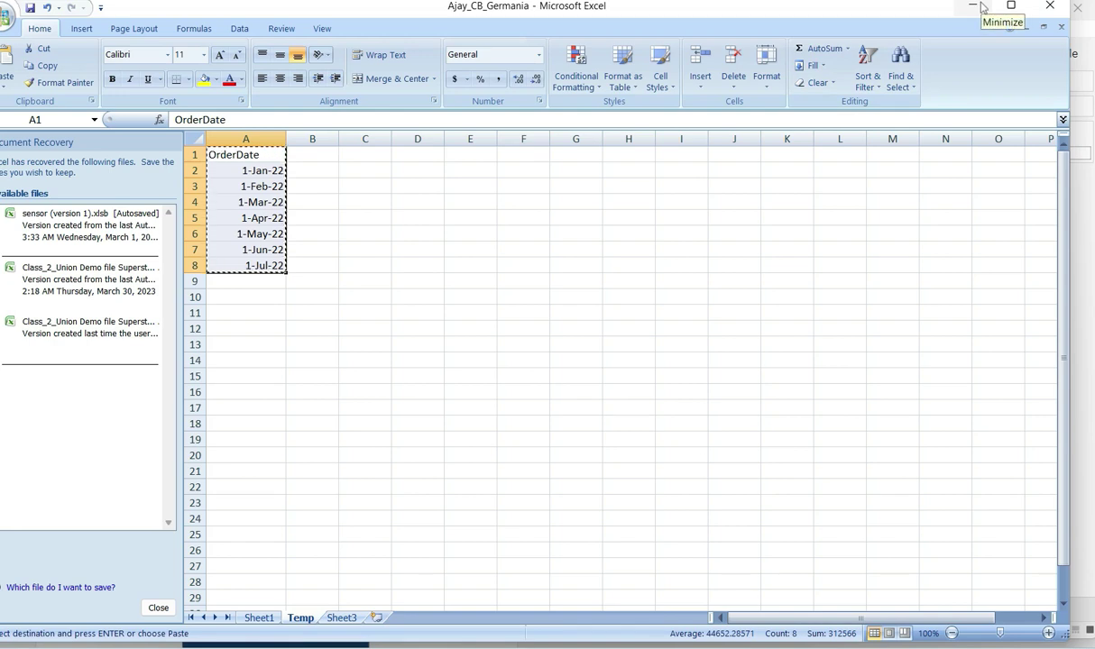
# Fill the May and June dates in A6:A7 yellow and recopy A1:A8.
pyautogui.click(273, 218)
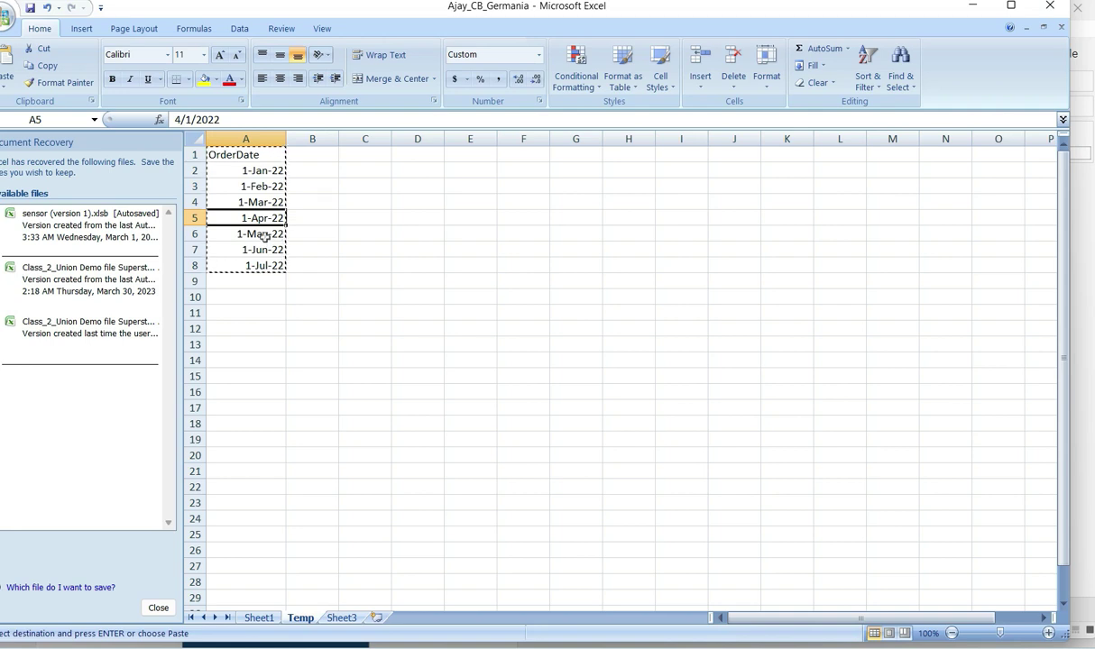
pyautogui.moveTo(261, 235); pyautogui.dragTo(262, 249)
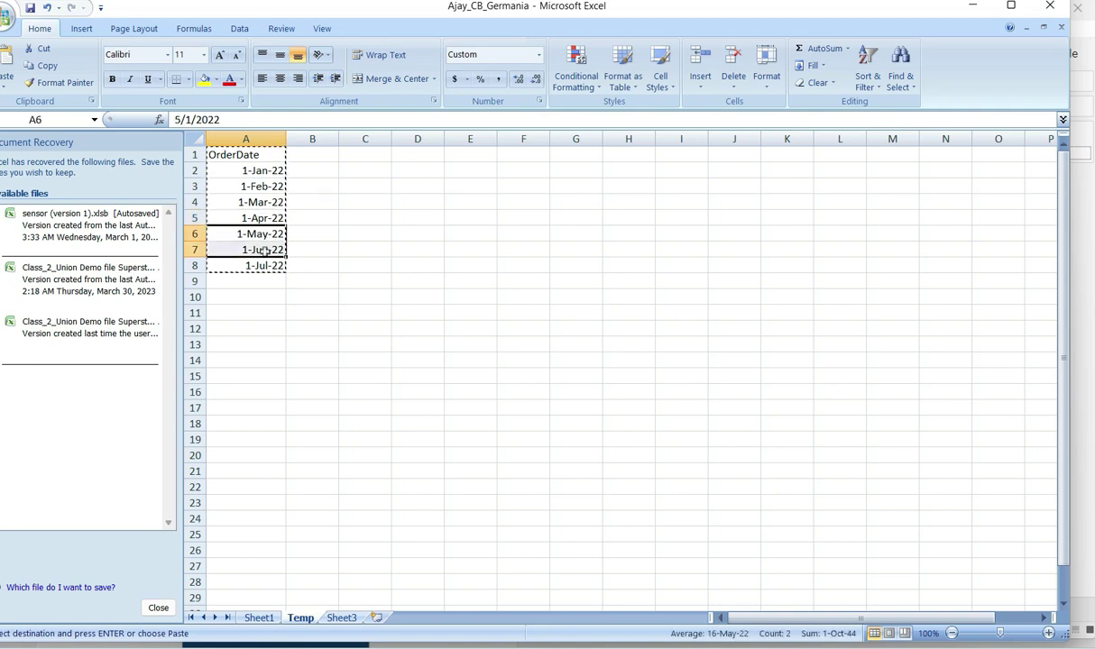
pyautogui.click(204, 80)
pyautogui.moveTo(246, 154); pyautogui.dragTo(258, 266)
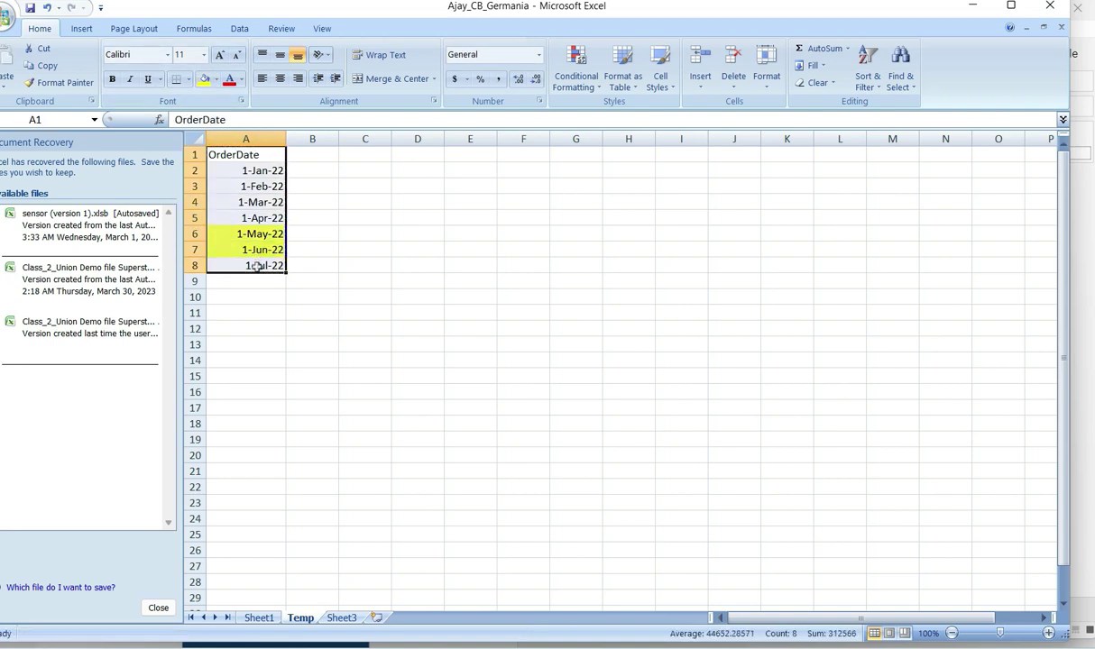
pyautogui.hotkey('ctrl', 'c')
pyautogui.hotkey('alt', 'Tab')
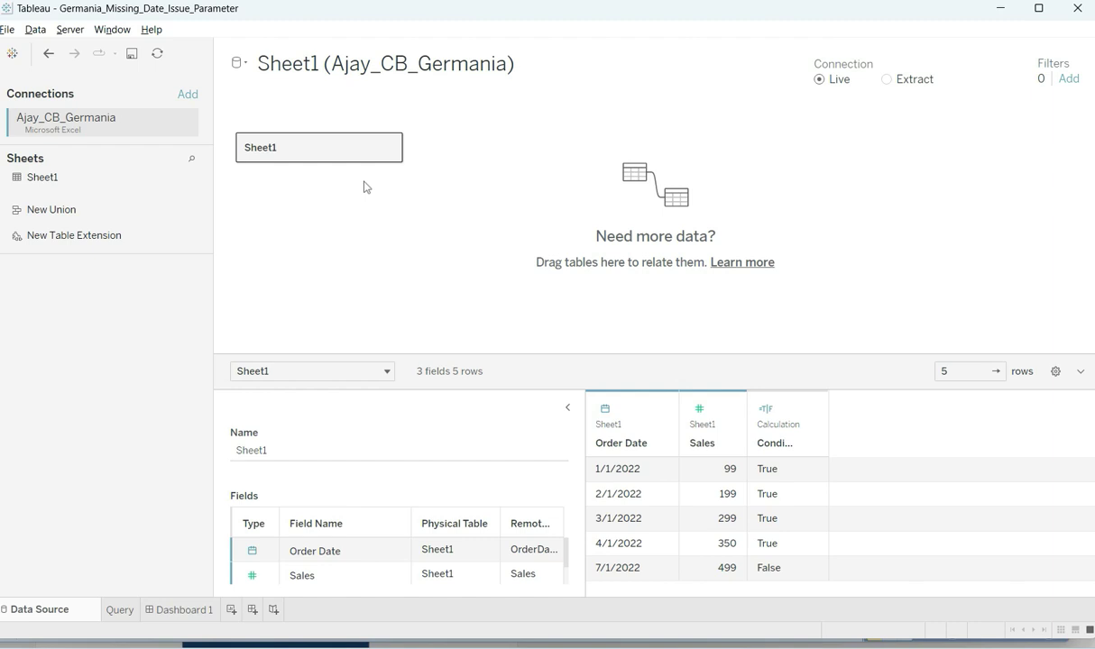
# Paste the dates as table Sheet11 and verify its Order Date = OrderDate relationship.
pyautogui.hotkey('ctrl', 'v')
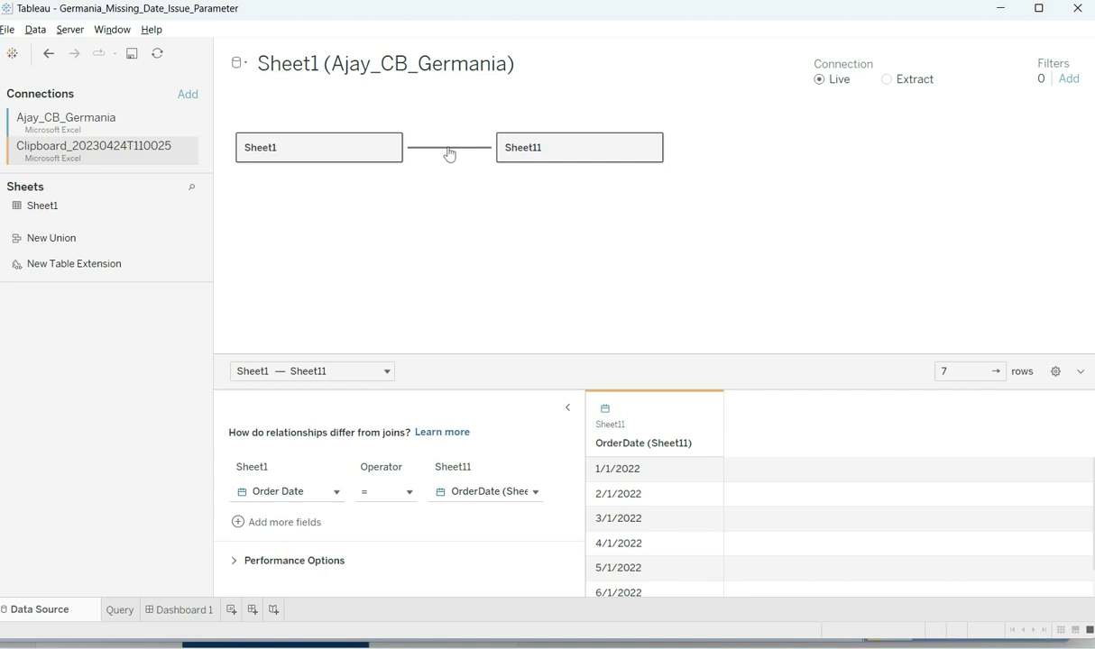
pyautogui.click(540, 156)
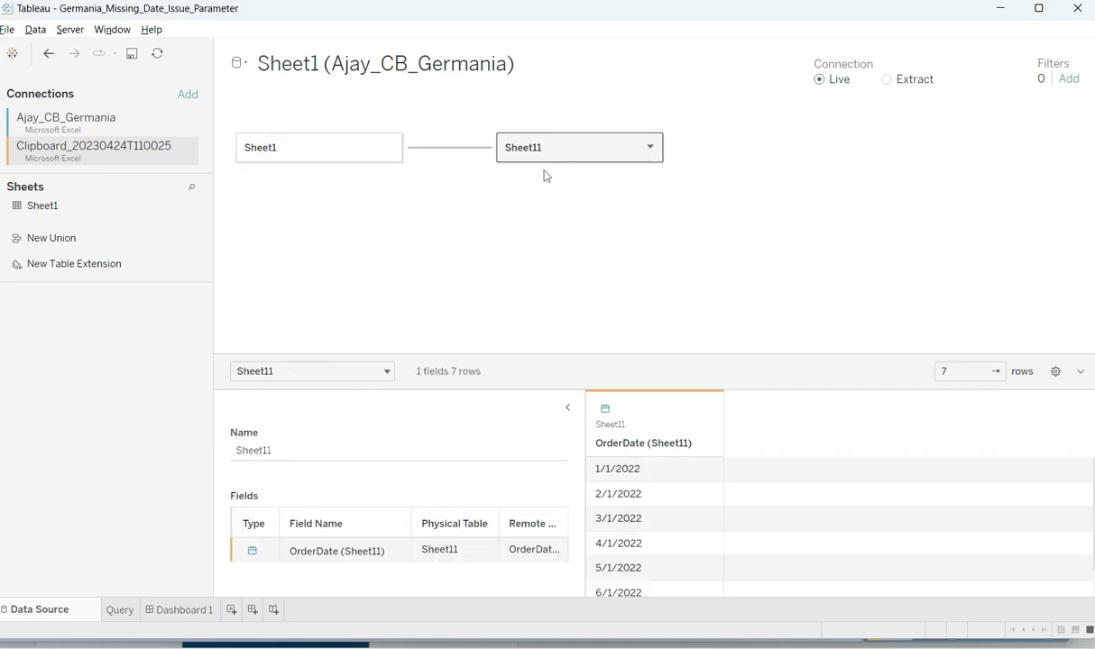
pyautogui.click(431, 148)
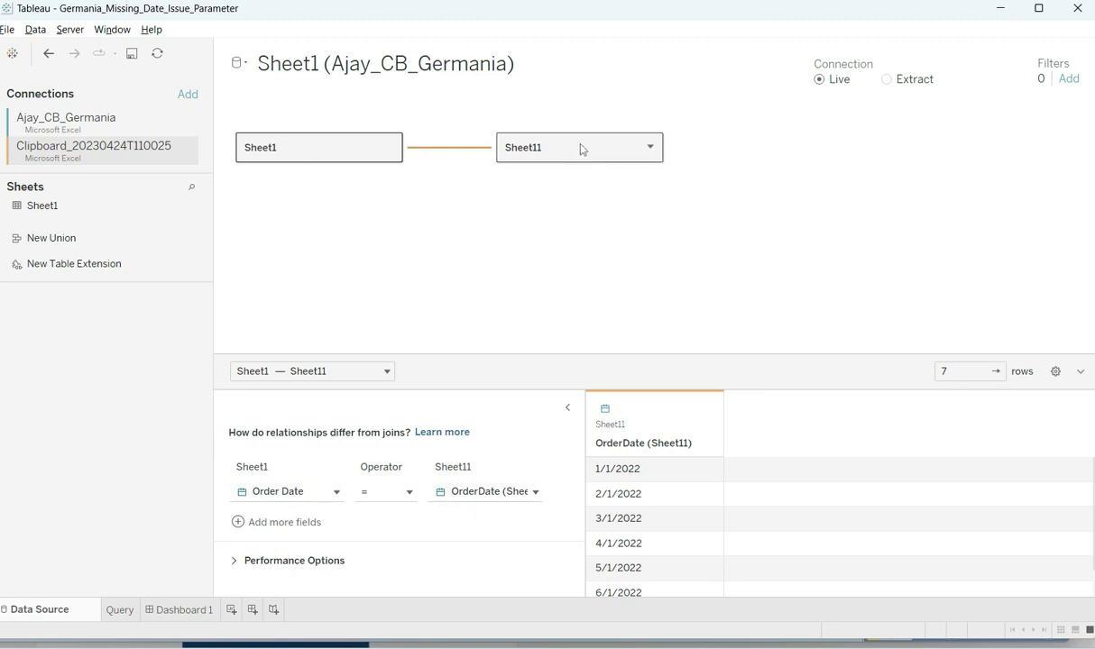
pyautogui.scroll(-1, 636, 492)
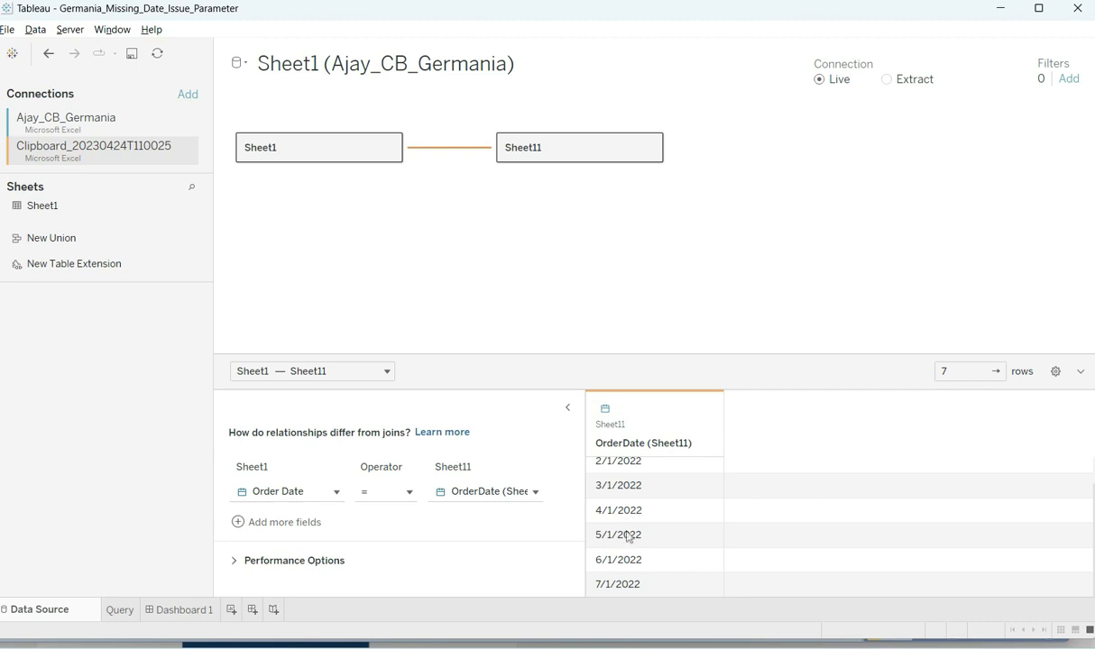
# Replace both [Order Date] references in Condition with OrderDate (Sheet11) and apply.
pyautogui.click(122, 613)
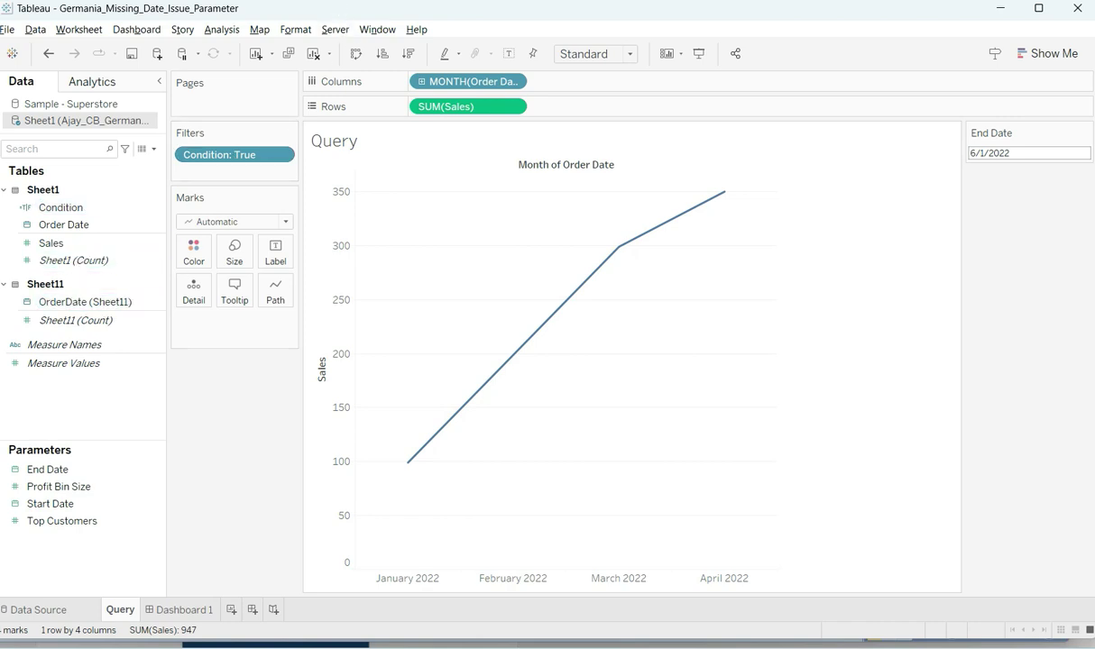
pyautogui.moveTo(262, 518)
pyautogui.mouseDown()
pyautogui.moveTo(156, 383)
pyautogui.moveTo(125, 314)
pyautogui.mouseUp()
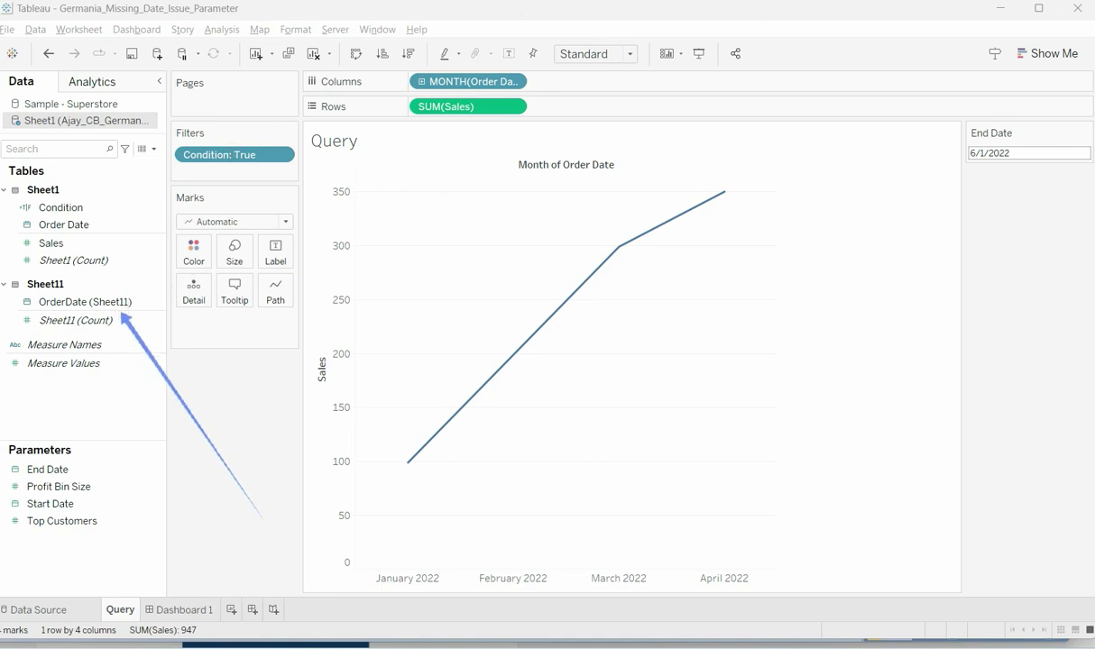
pyautogui.rightClick(63, 208)
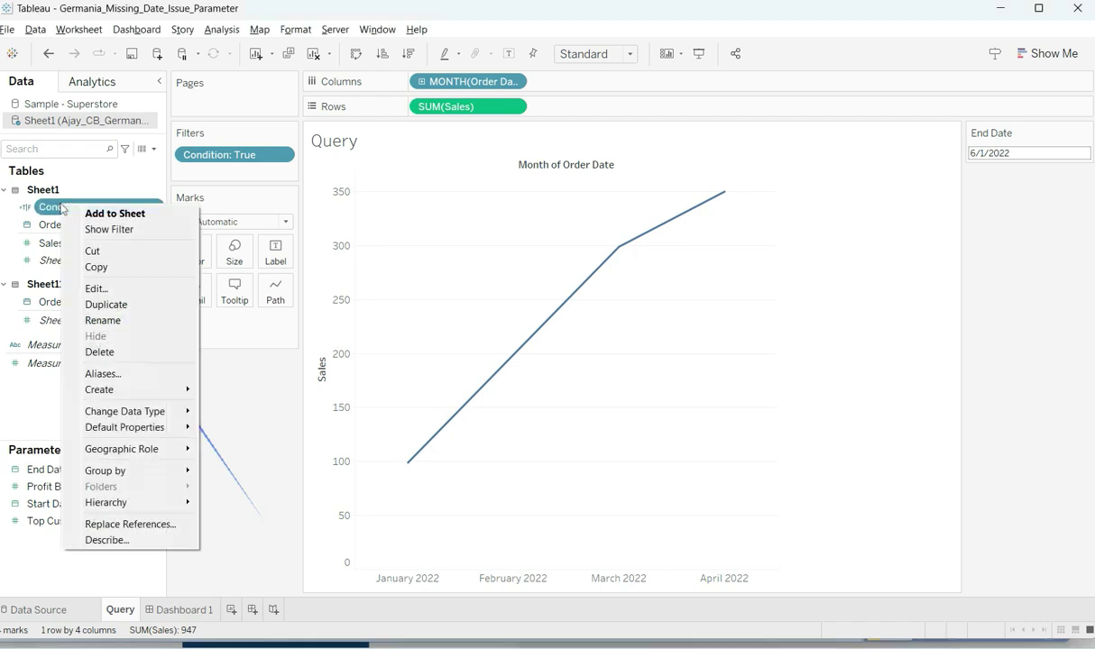
pyautogui.click(97, 289)
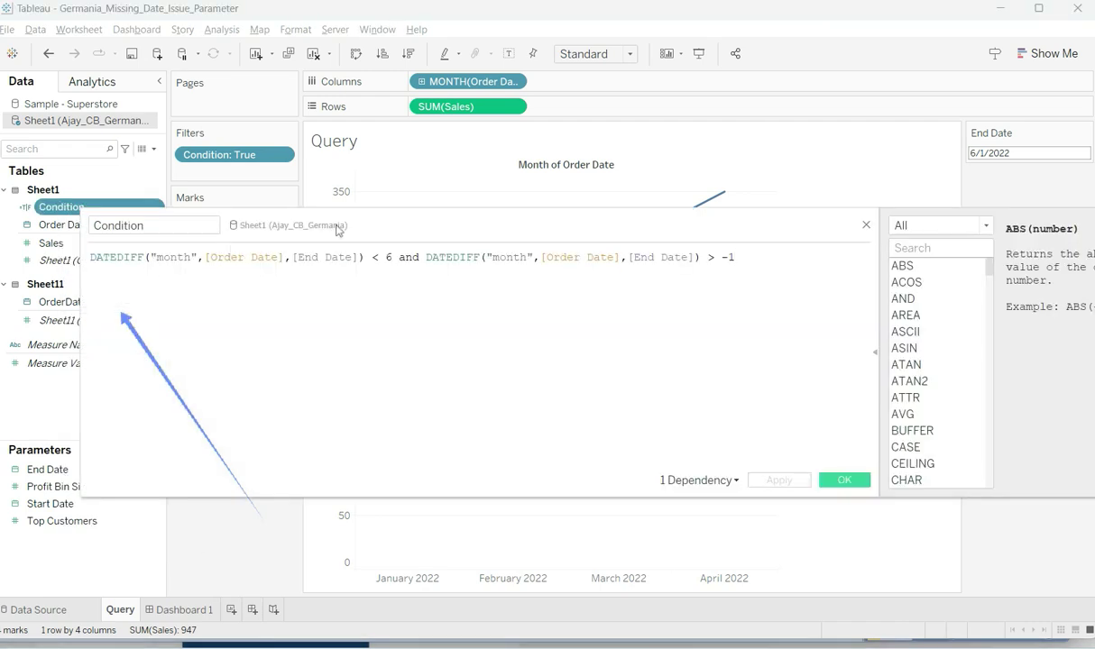
pyautogui.moveTo(336, 231); pyautogui.dragTo(529, 197)
pyautogui.moveTo(93, 300); pyautogui.dragTo(440, 225)
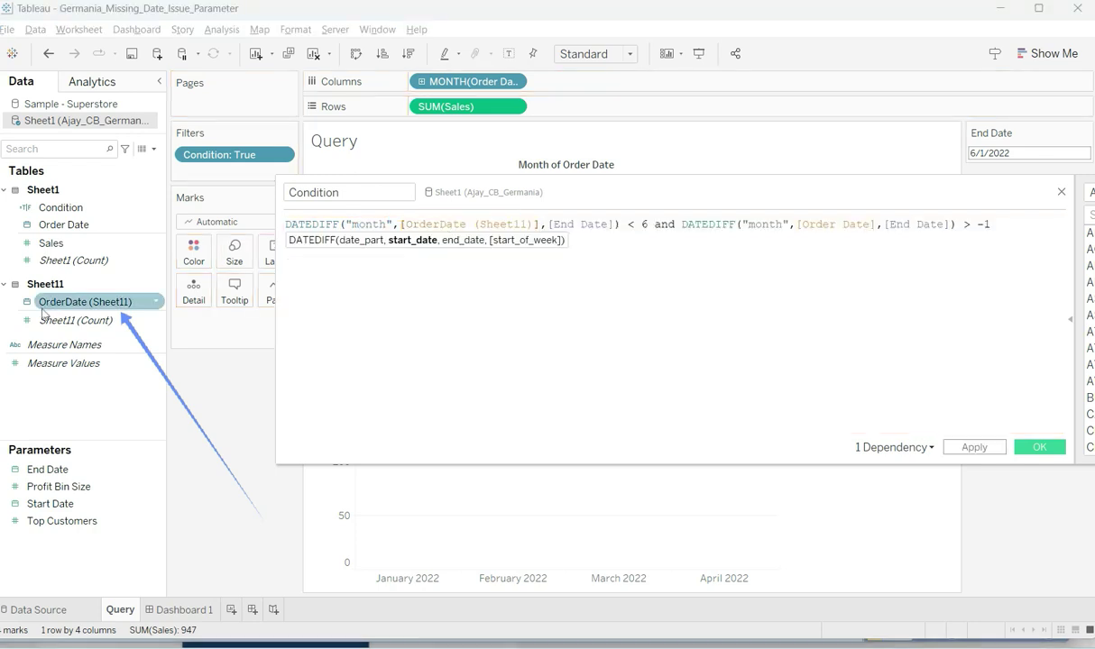
pyautogui.moveTo(45, 305); pyautogui.dragTo(834, 235)
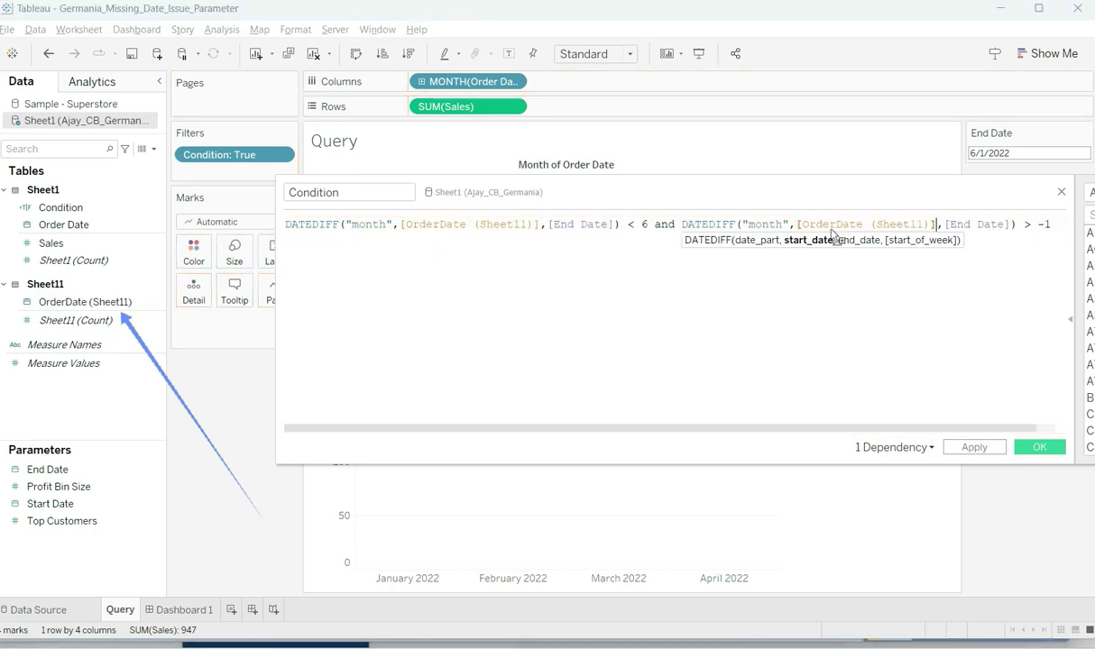
pyautogui.moveTo(632, 192); pyautogui.dragTo(419, 299)
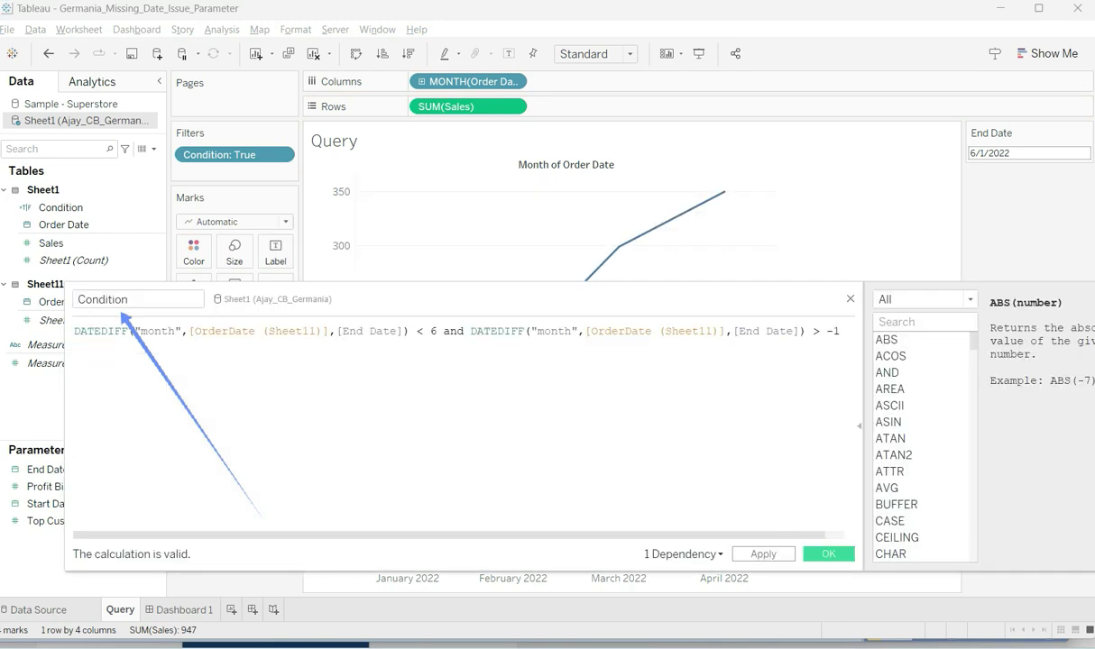
pyautogui.click(763, 554)
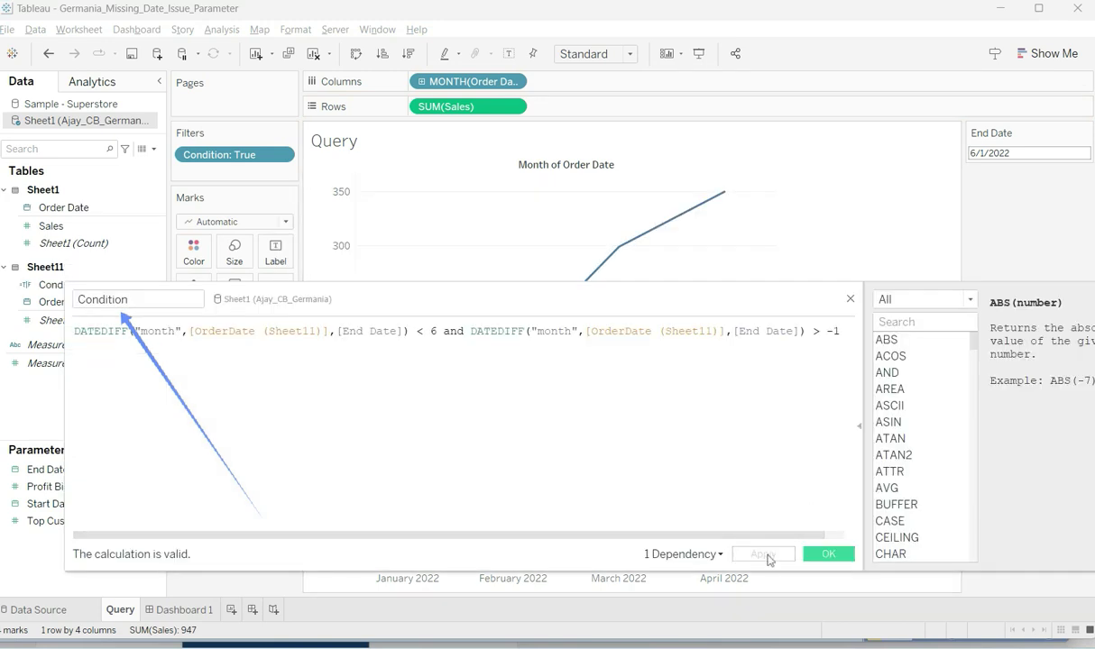
pyautogui.click(819, 557)
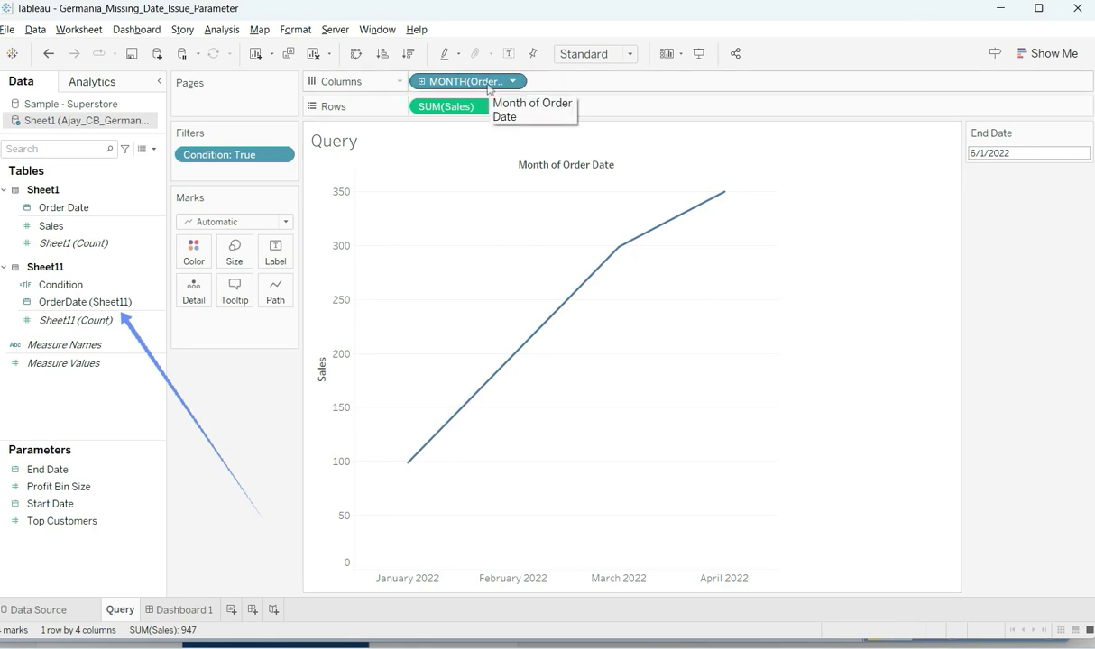
# Plot Sales by discrete month of OrderDate (Sheet11) in place of MONTH(Order Date).
pyautogui.click(75, 307)
pyautogui.moveTo(74, 307); pyautogui.dragTo(572, 87)
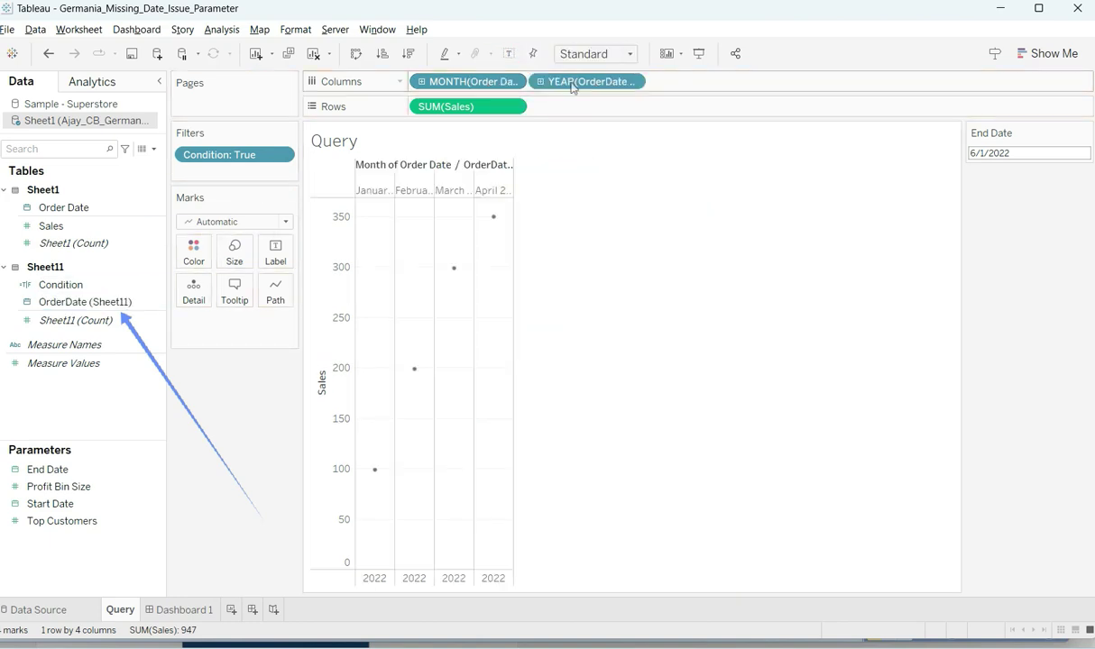
pyautogui.click(632, 82)
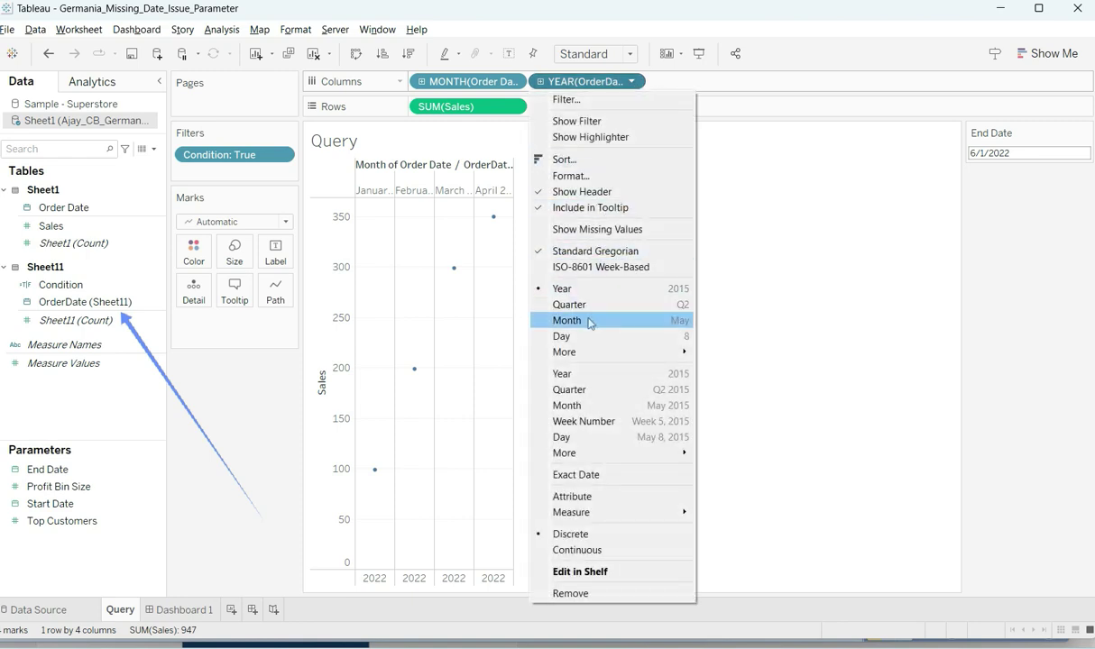
pyautogui.click(560, 406)
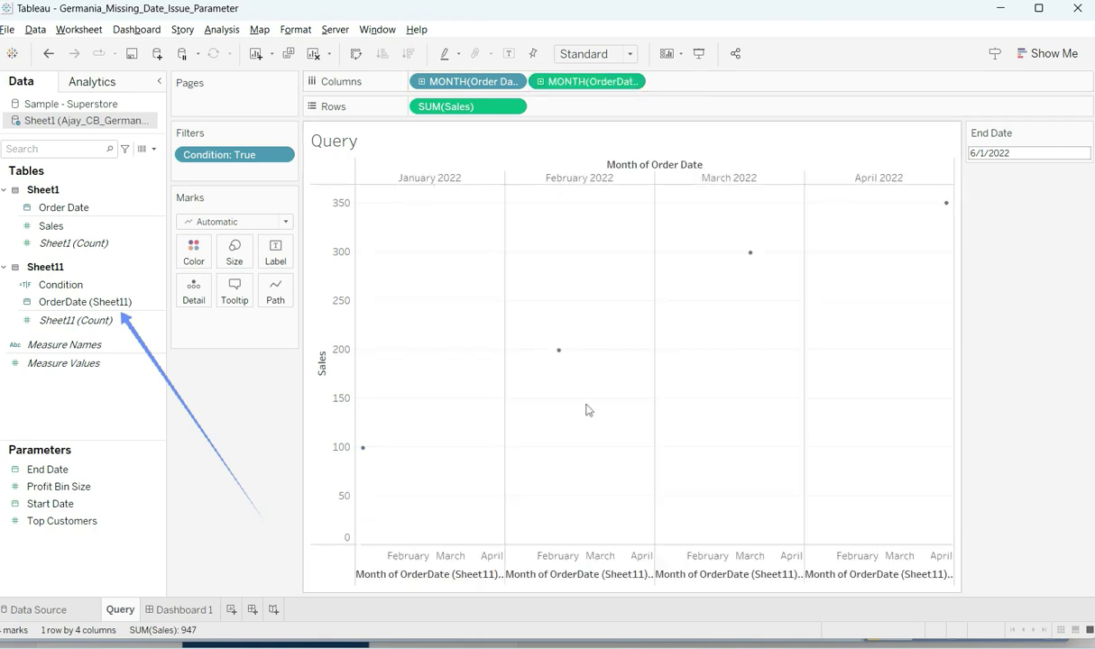
pyautogui.click(632, 83)
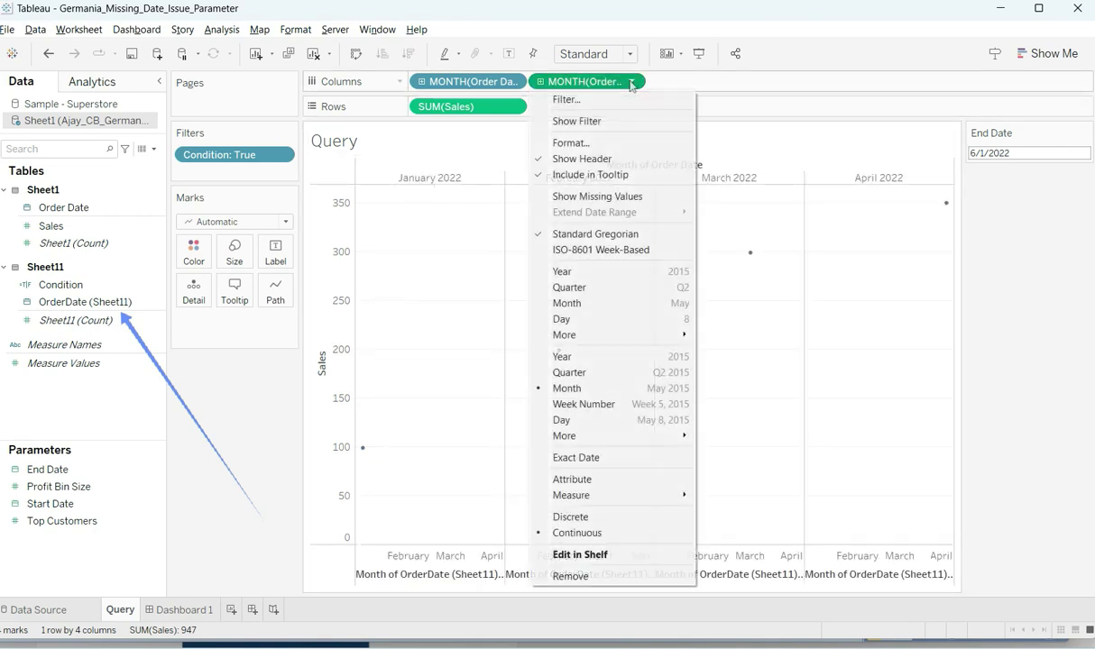
pyautogui.click(625, 516)
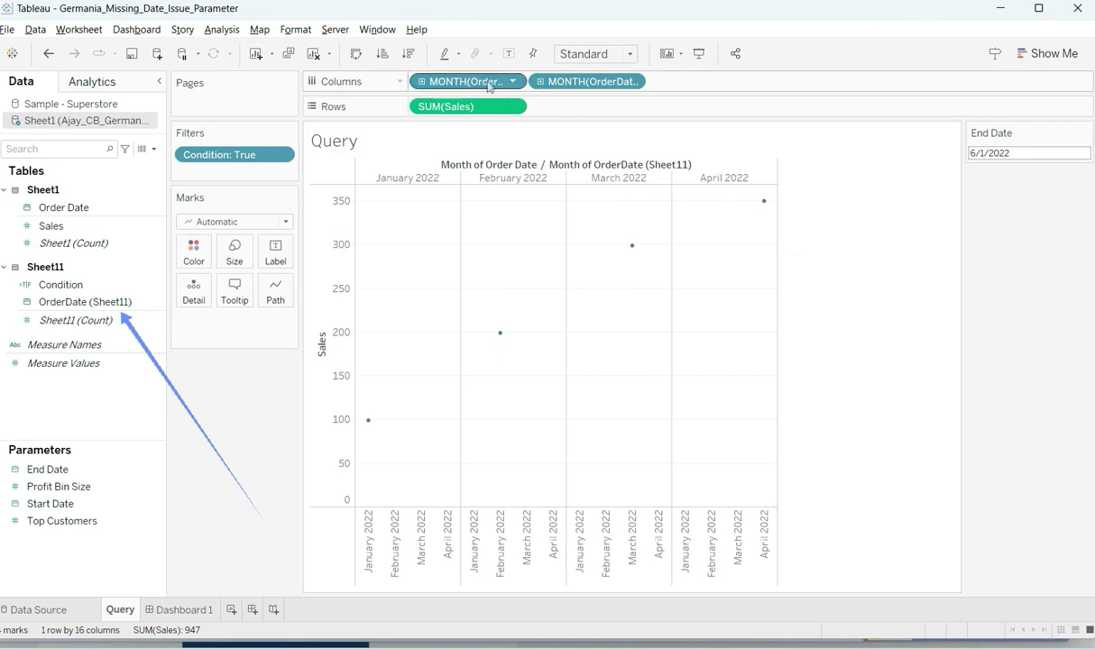
pyautogui.moveTo(488, 86); pyautogui.dragTo(503, 141)
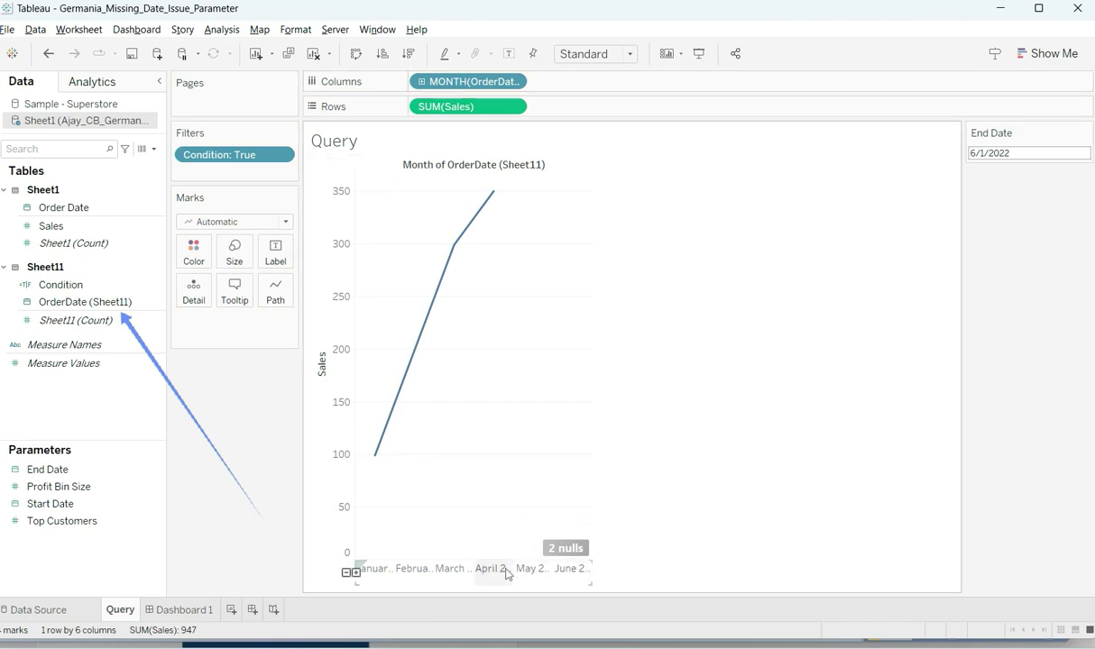
# Show the 2 null Sales months at the default position so May and June plot at zero.
pyautogui.click(579, 552)
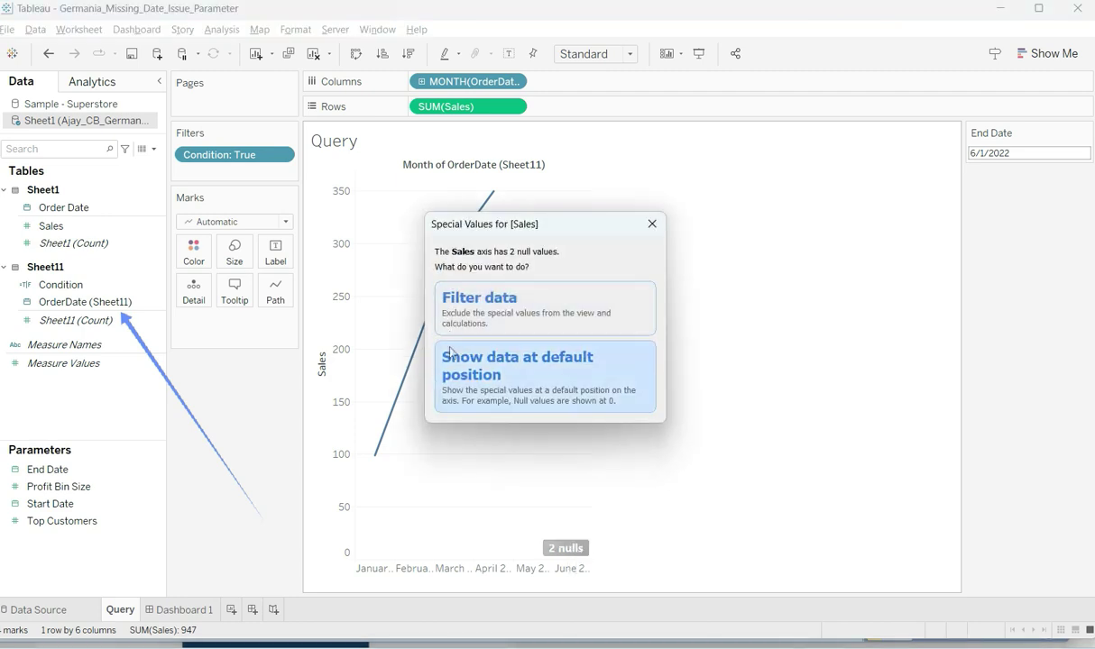
pyautogui.click(557, 379)
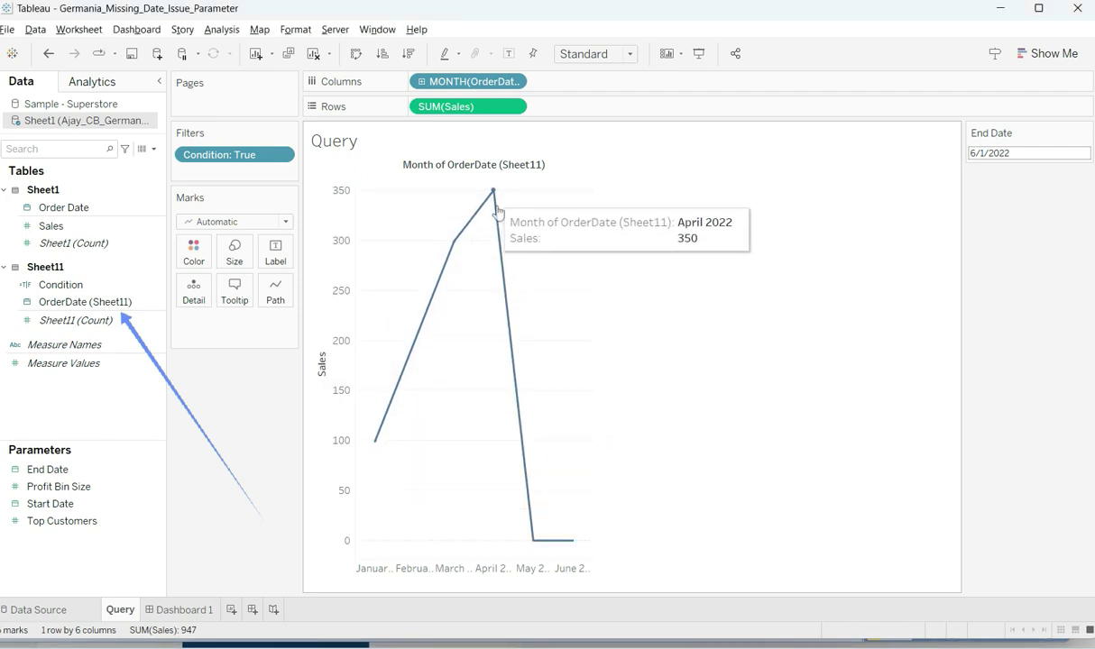
pyautogui.click(985, 153)
# Step the End Date parameter through 5/1/2022 and 6/1/2022 to 7/1/2022.
pyautogui.click(957, 175)
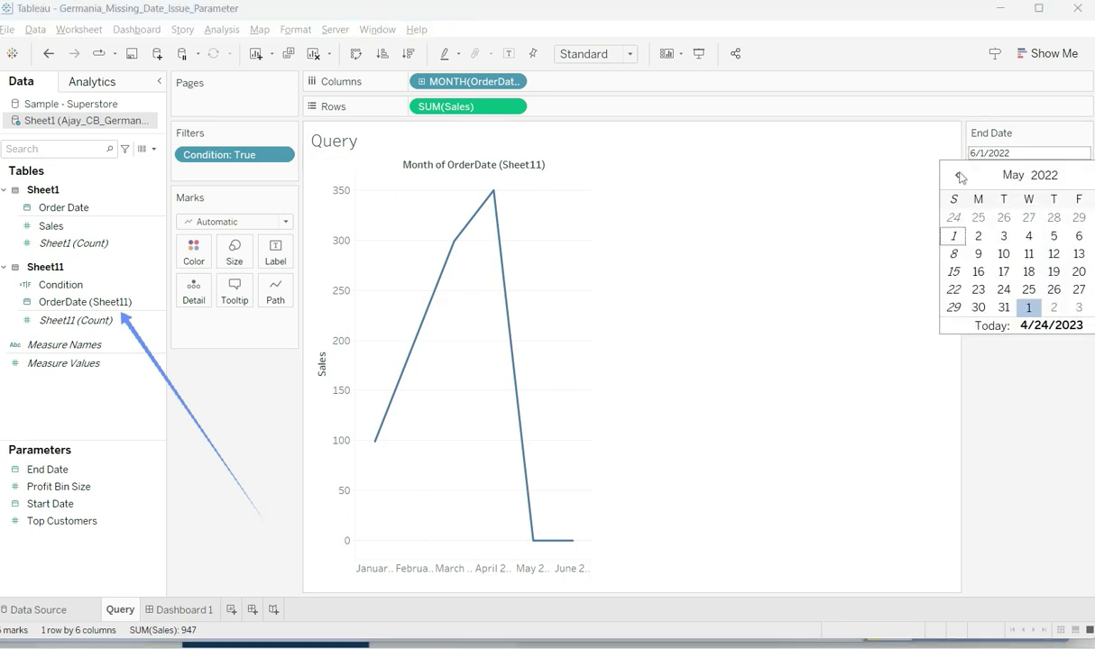
pyautogui.click(953, 235)
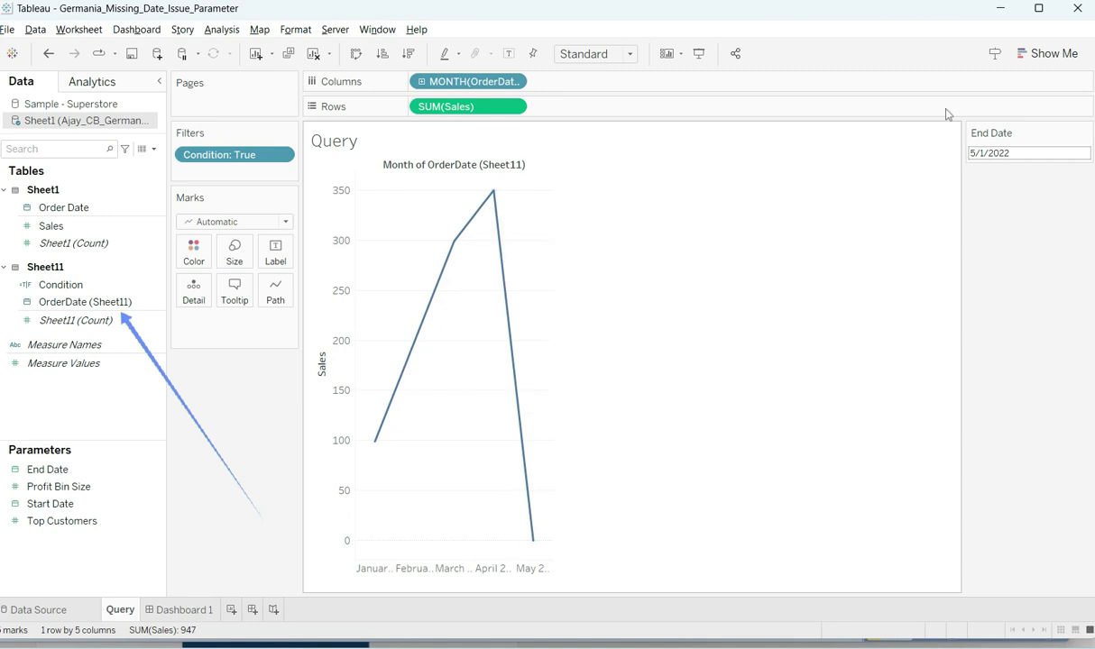
pyautogui.click(1085, 153)
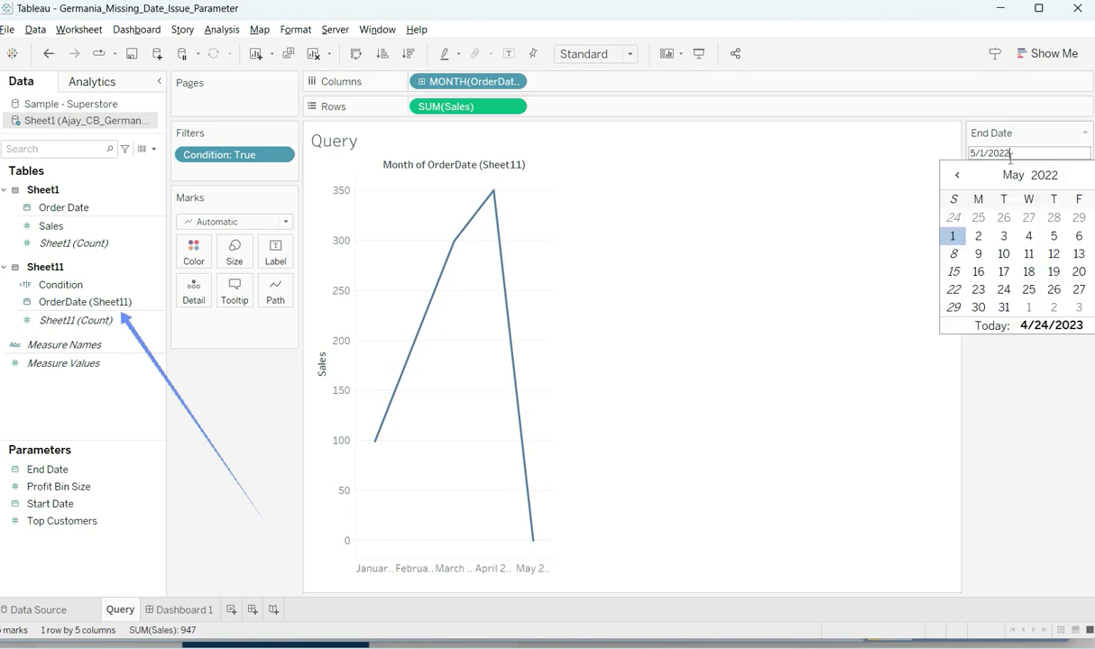
pyautogui.scroll(-1, 1001, 191)
pyautogui.click(1028, 219)
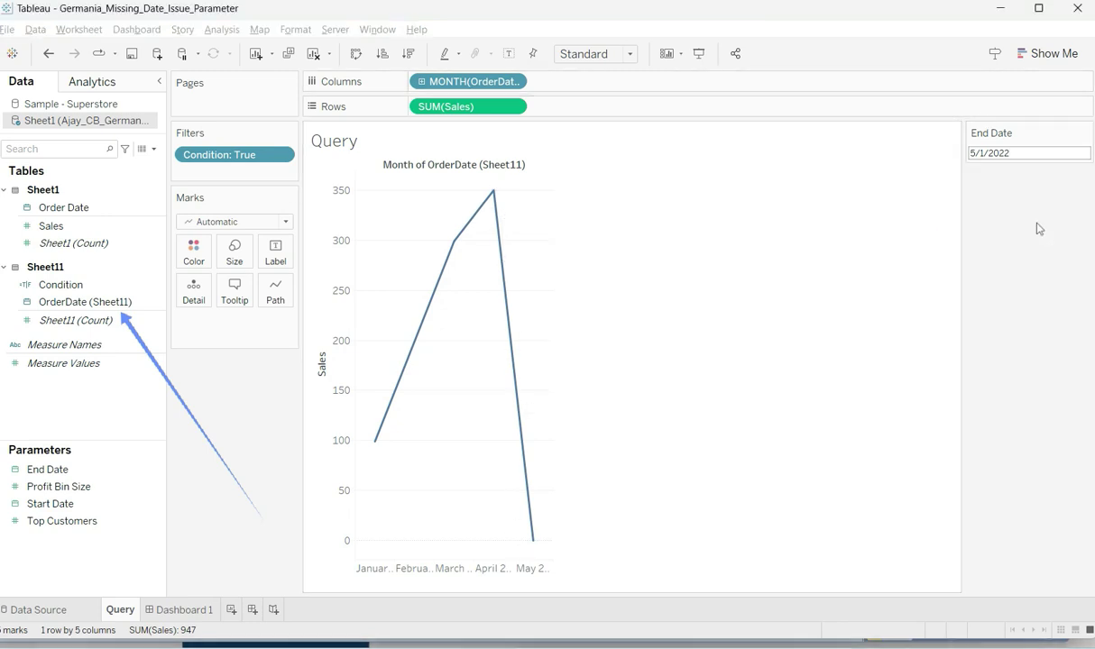
pyautogui.click(1061, 153)
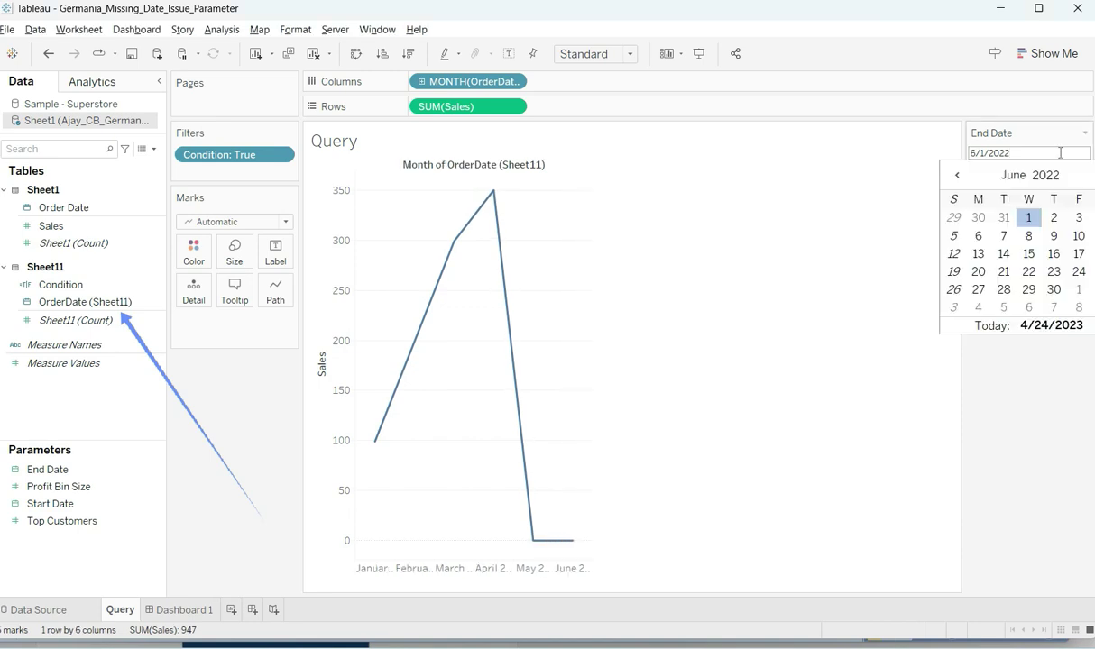
pyautogui.scroll(-1, 1019, 244)
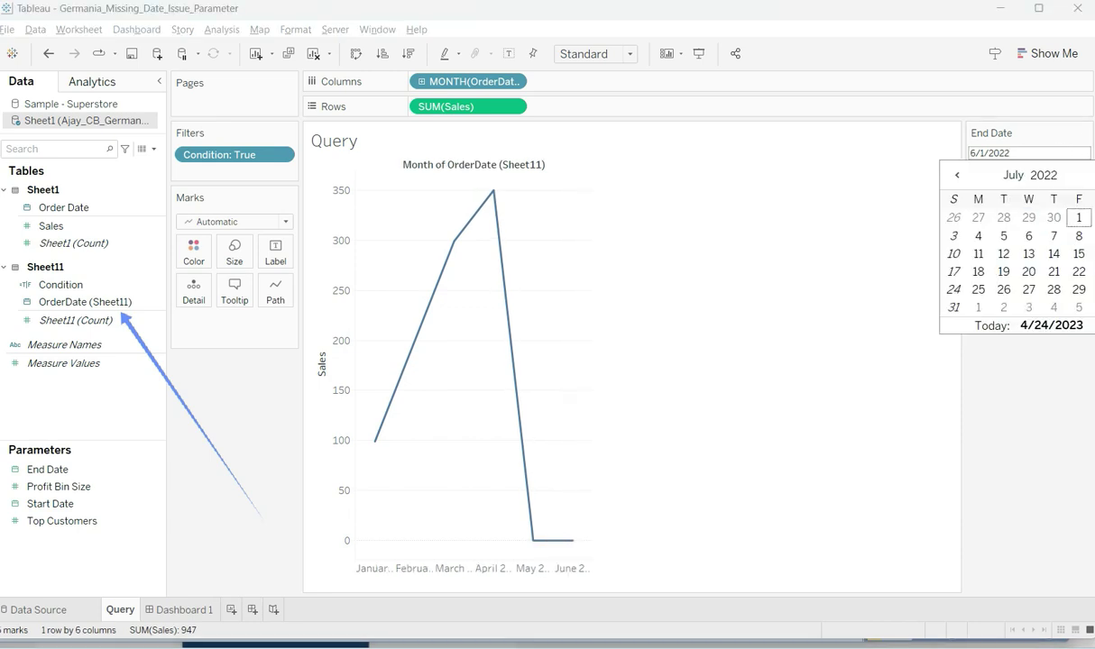
pyautogui.click(1079, 217)
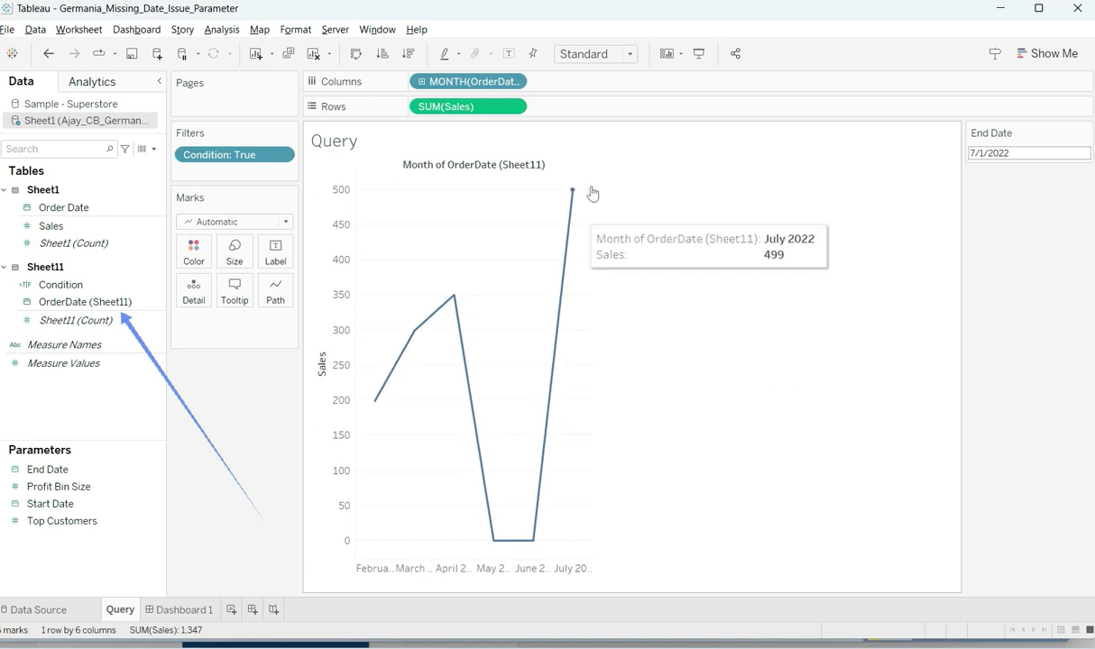